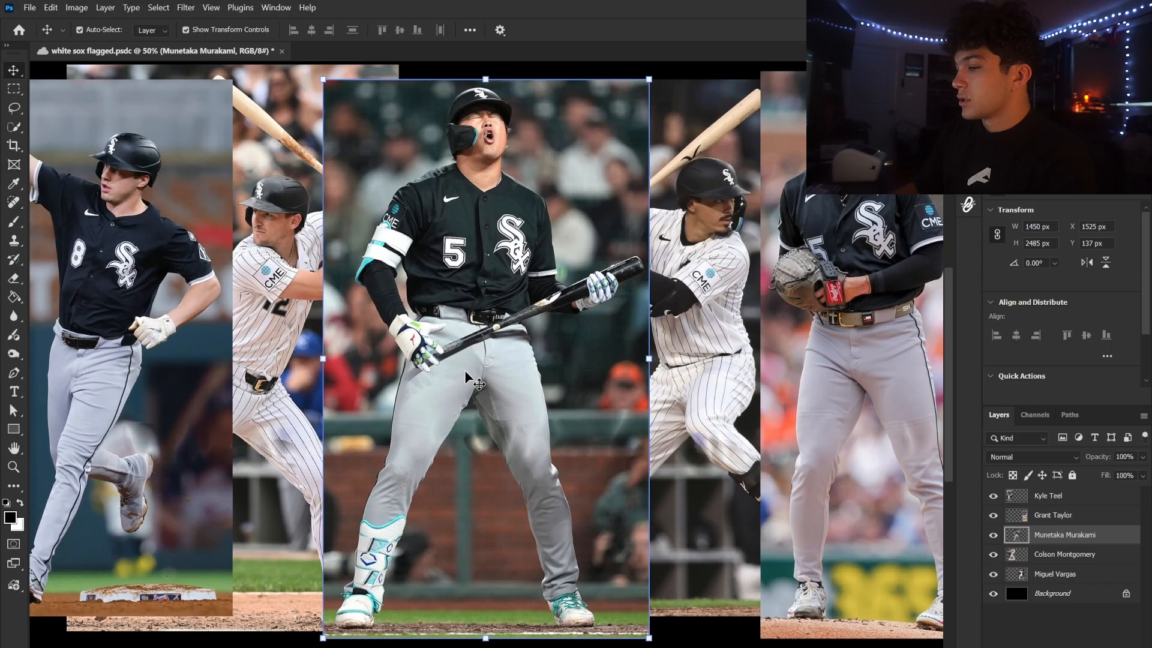
Select the central batter automatically with Select Subject and inspect the selection outline up close with the Lasso tool ready
click(12, 130)
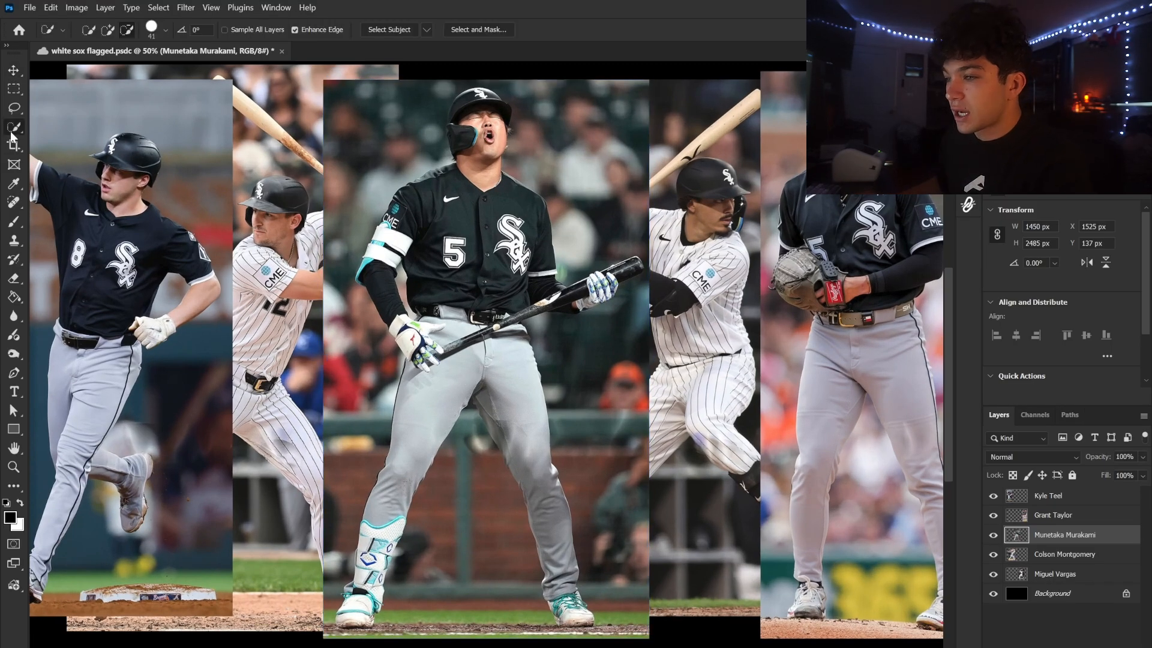
click(375, 30)
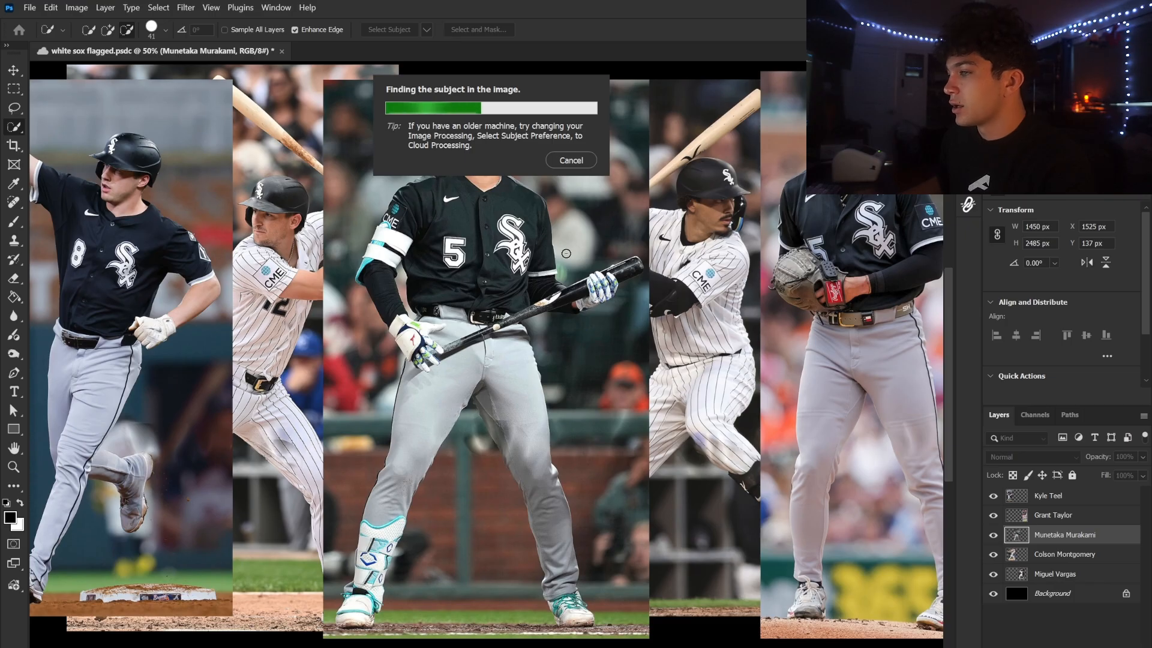
click(12, 107)
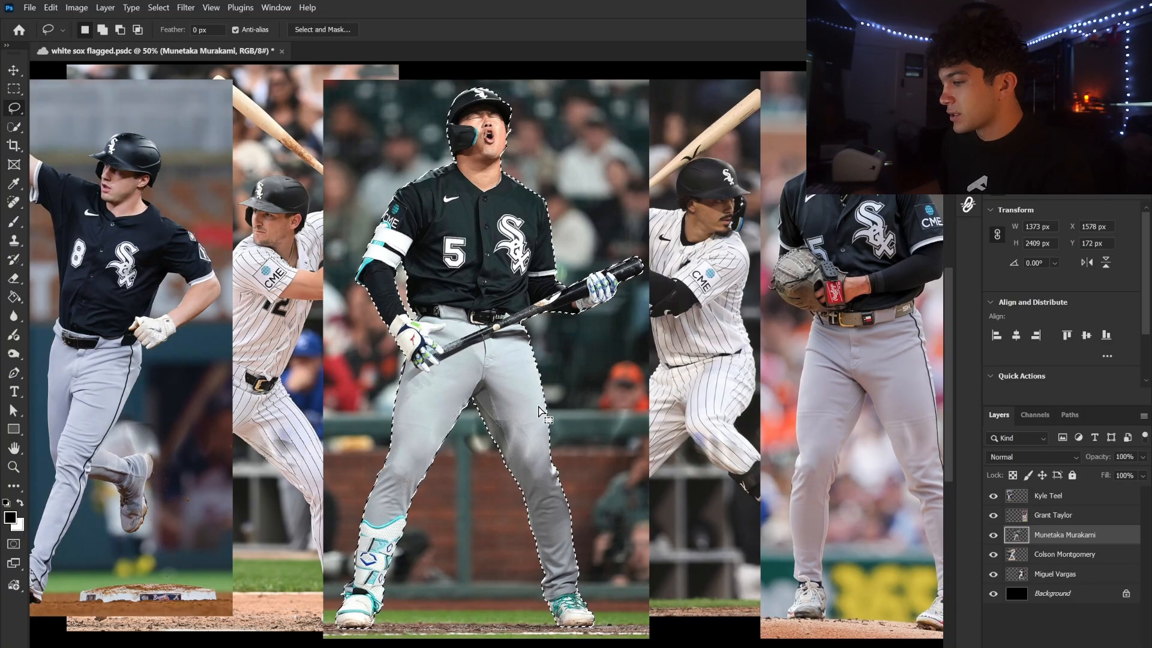
scroll(539, 336, up, 2)
scroll(542, 295, up, 5)
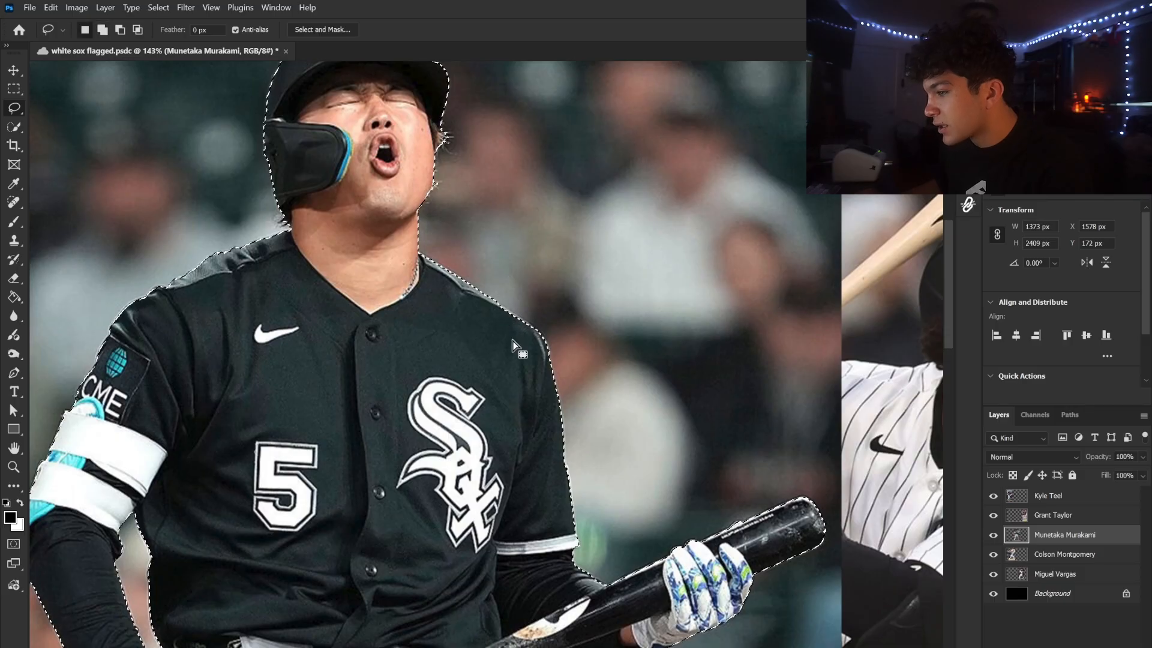
scroll(510, 324, left, 2)
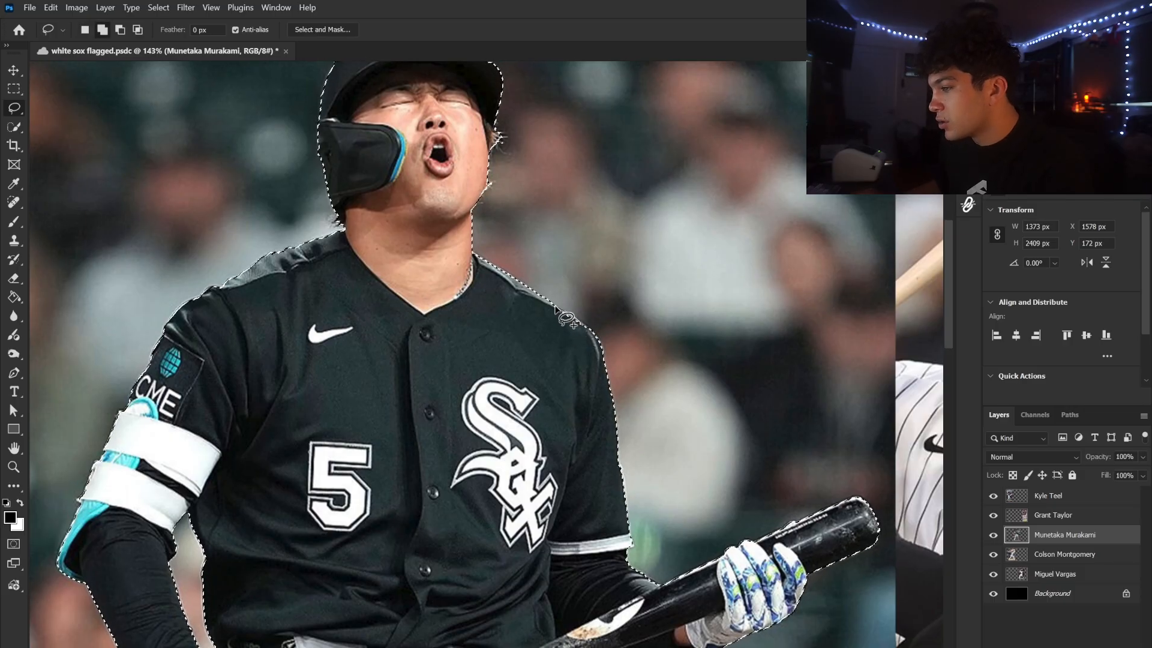
scroll(579, 347, left, 2)
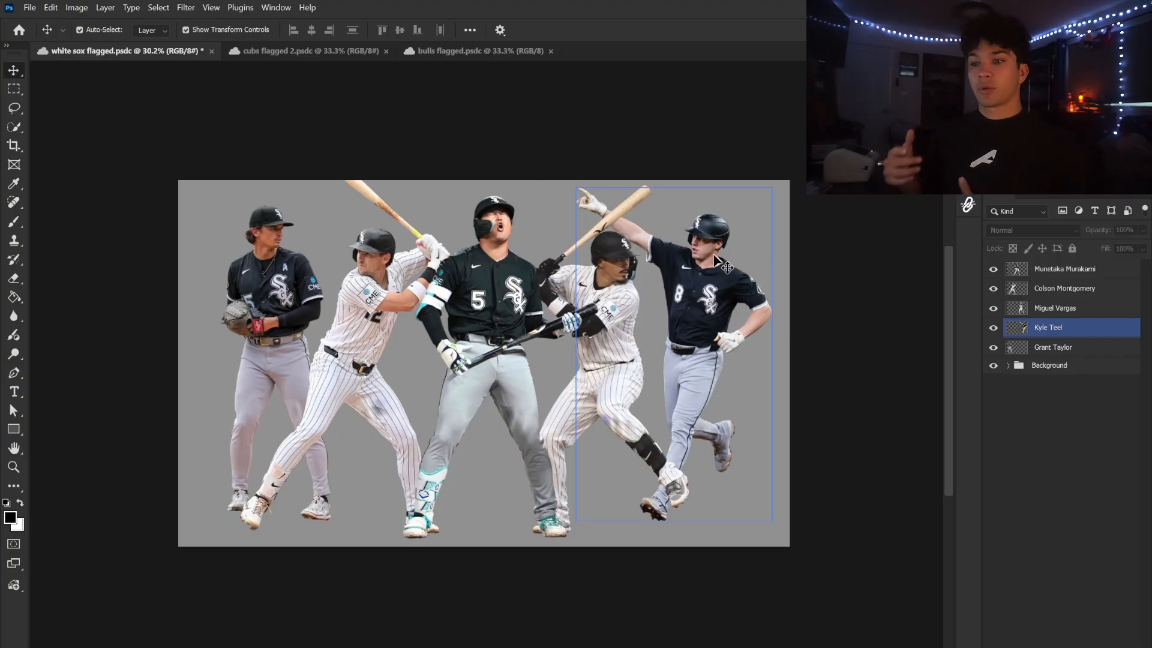
Open the Camera Raw Filter for the central batter's layer and expand the Light adjustments
click(543, 333)
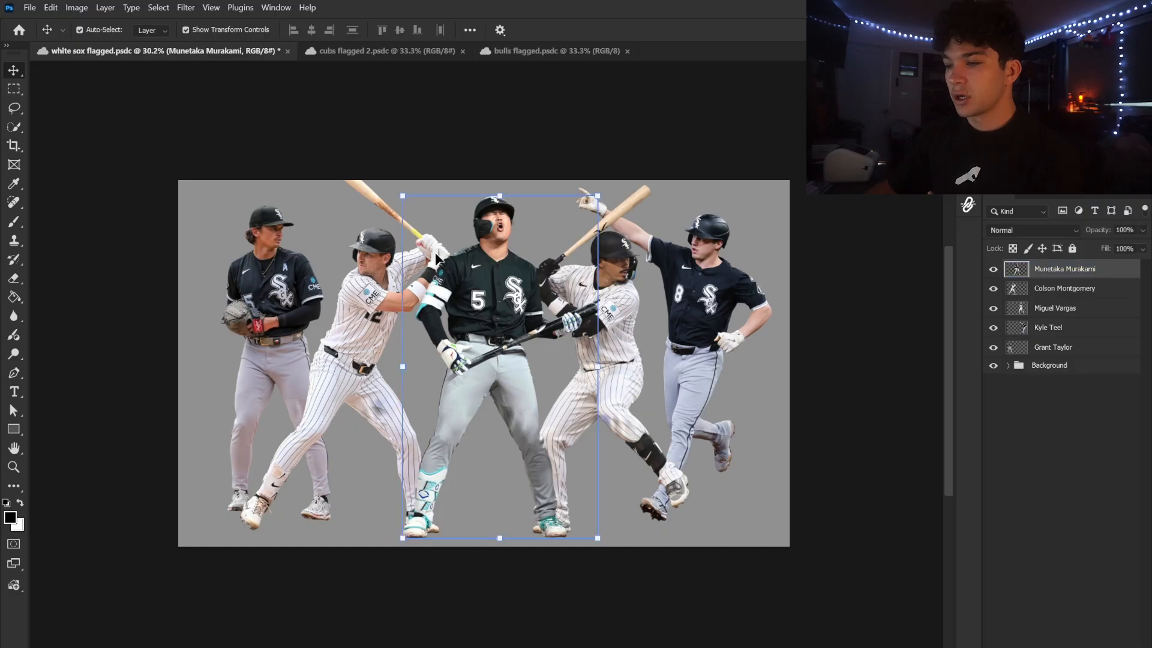
click(186, 7)
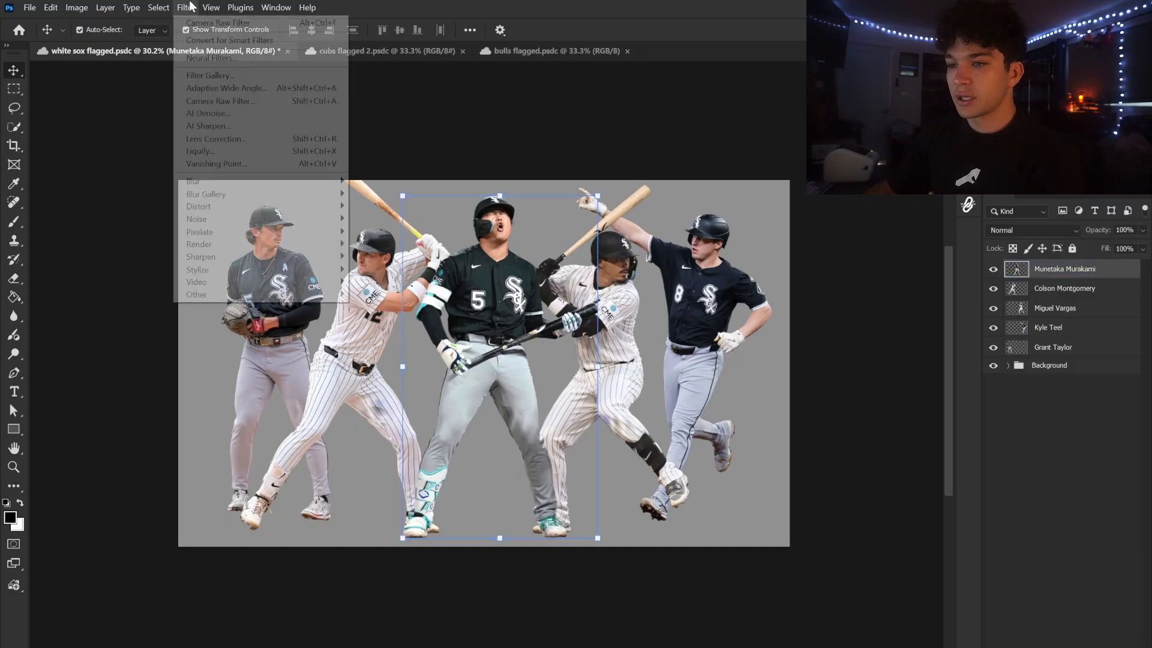
click(217, 102)
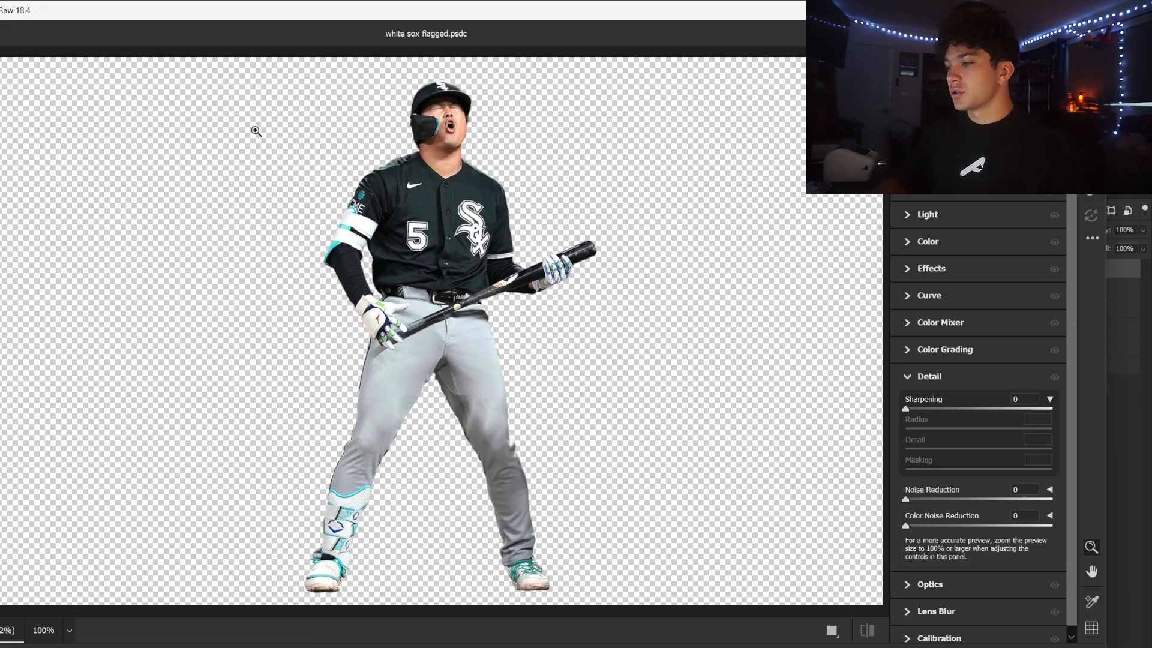
click(974, 224)
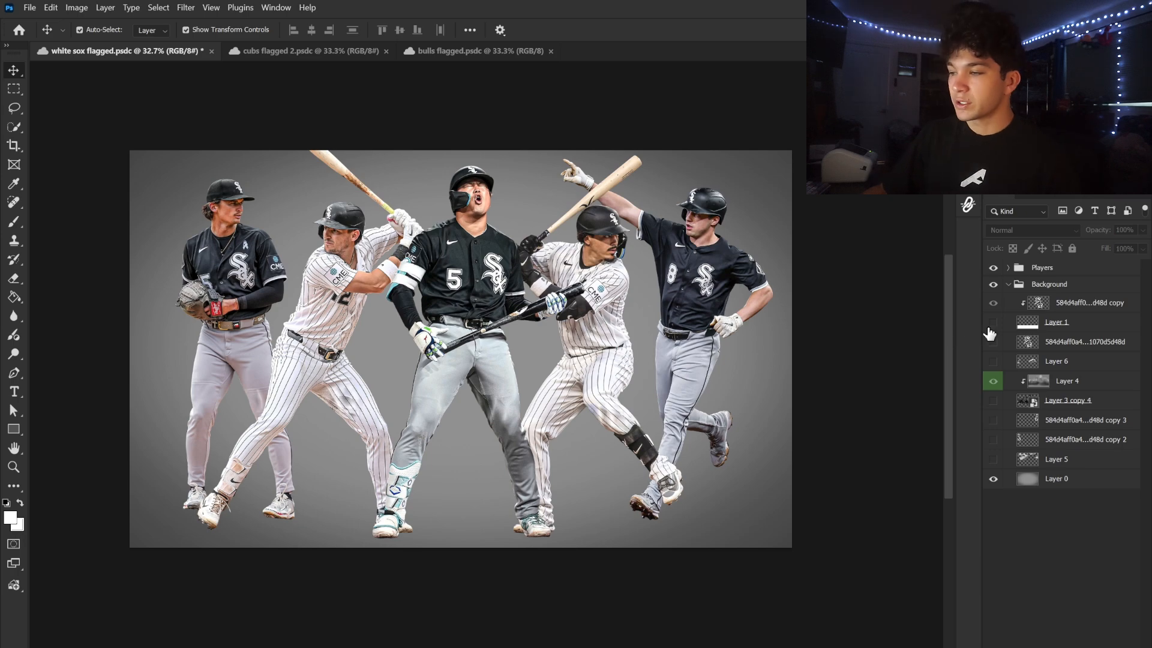
Show the hidden layers of the Background group: white floor, central logo, city skyline, both side logos, Layer 5 and Layer 6
drag(993, 324, 993, 342)
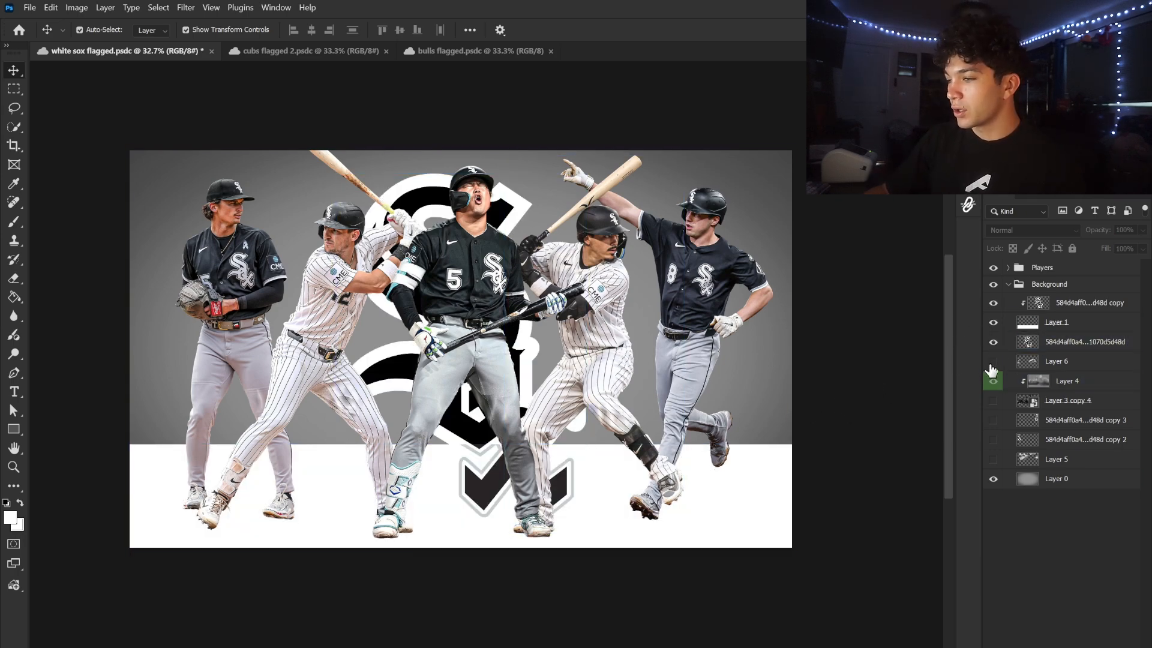
click(993, 400)
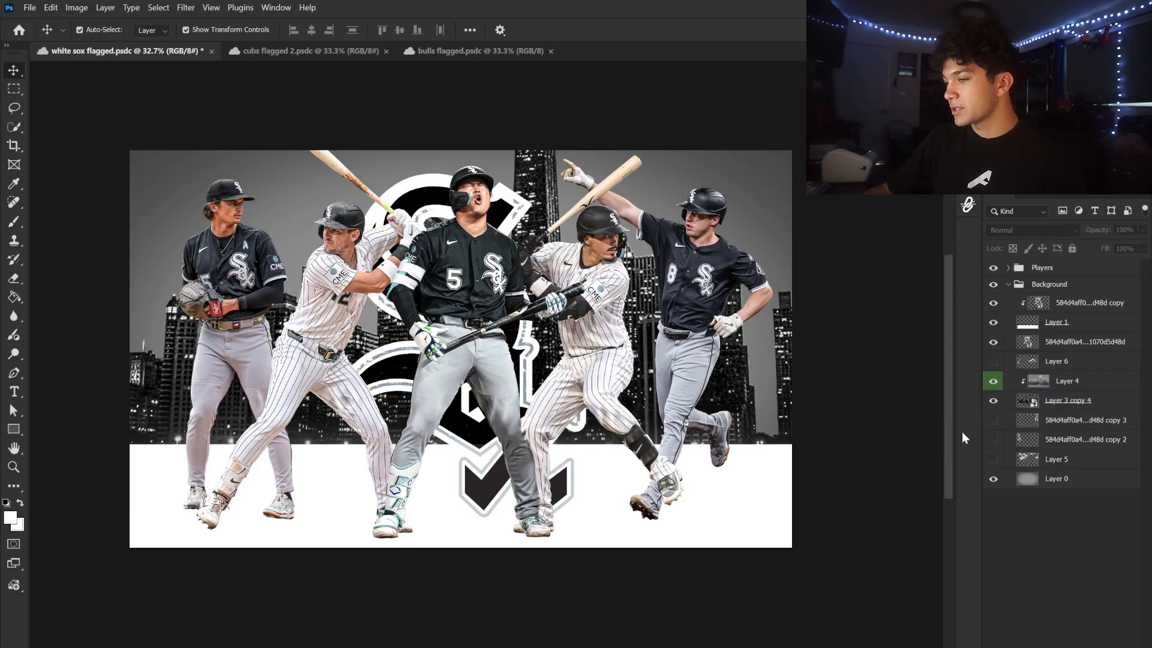
click(993, 420)
click(992, 439)
click(993, 459)
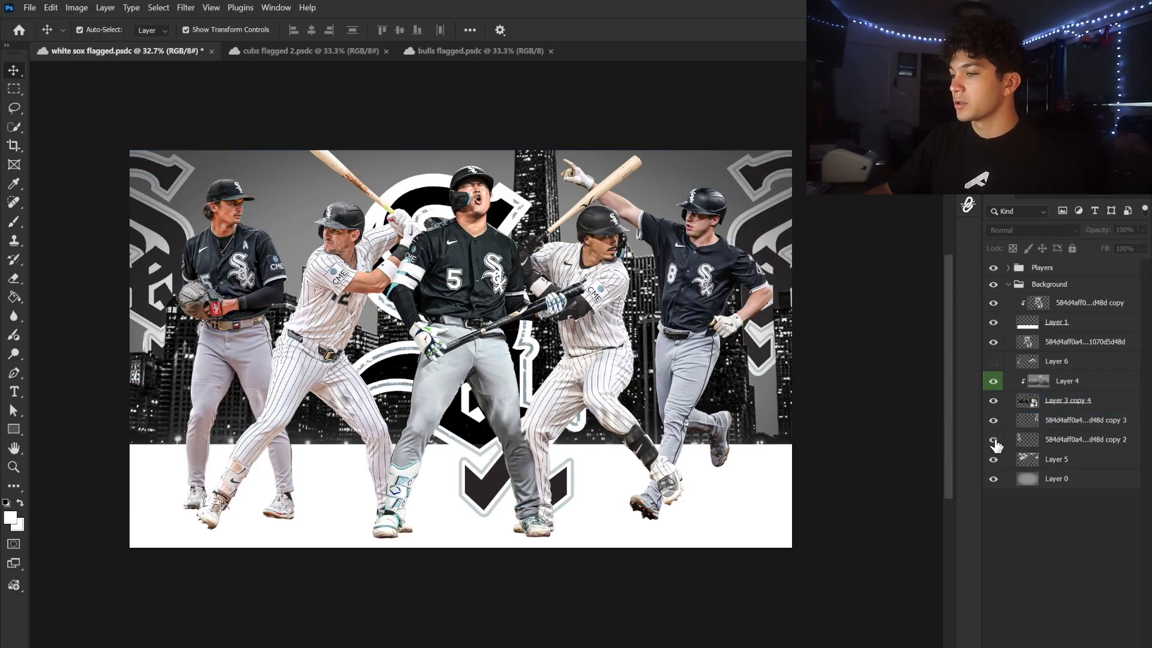
click(994, 362)
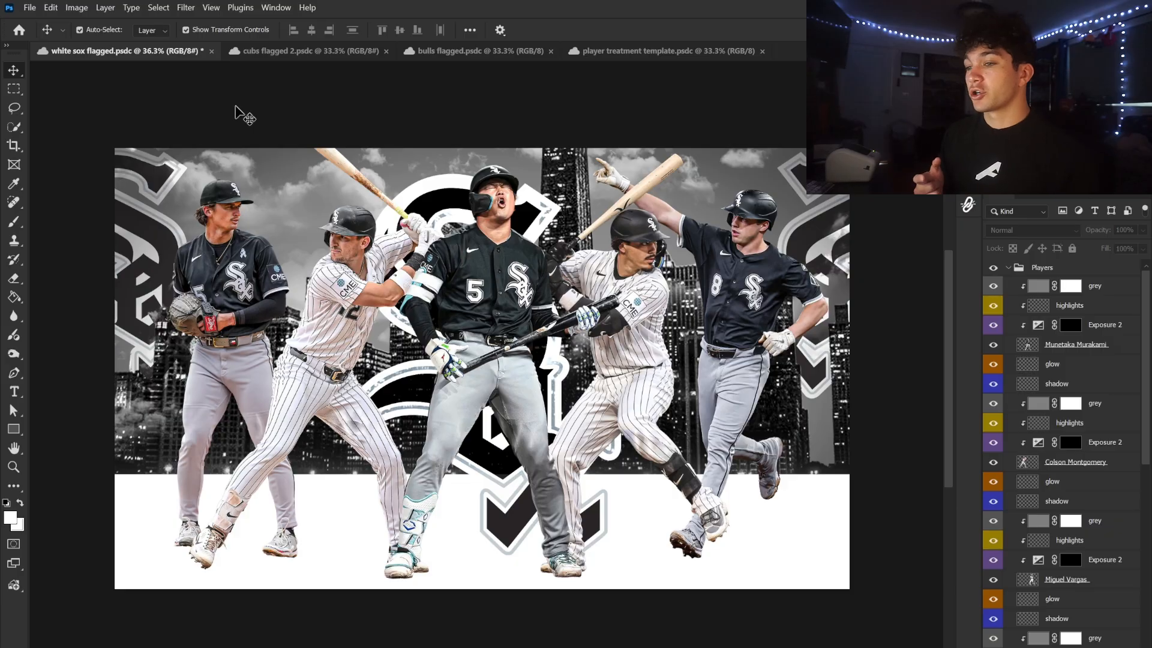
Dodge the lighter areas of the central player on his grey overlay layer, using Midtones at 24% exposure
click(1046, 291)
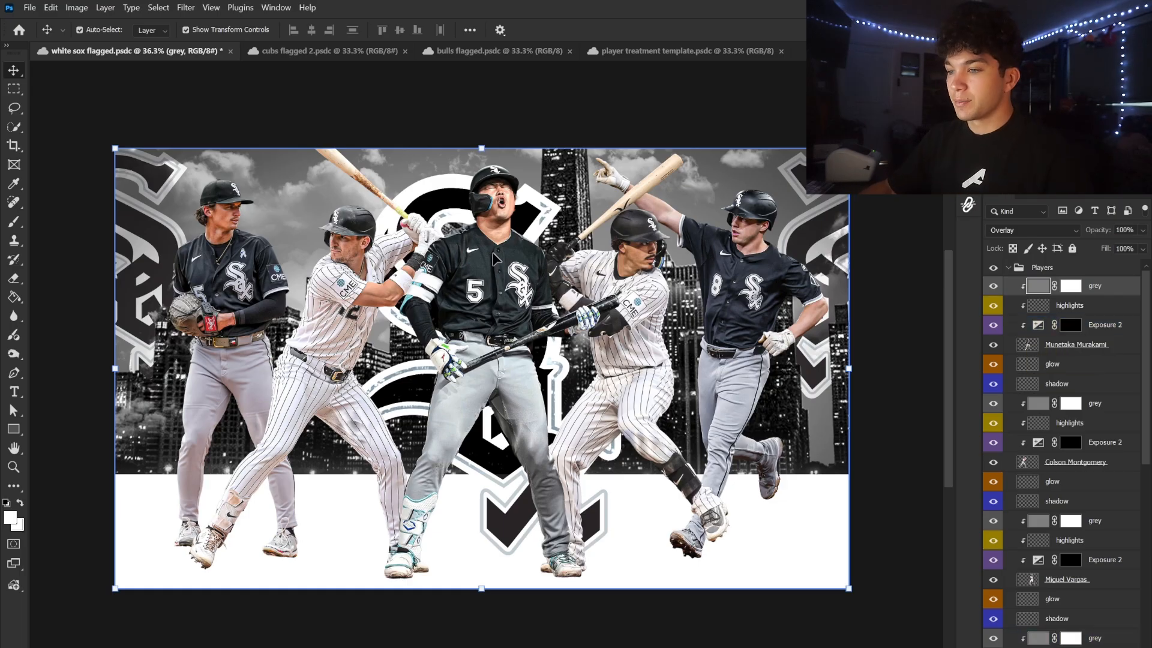
scroll(493, 259, up, 2)
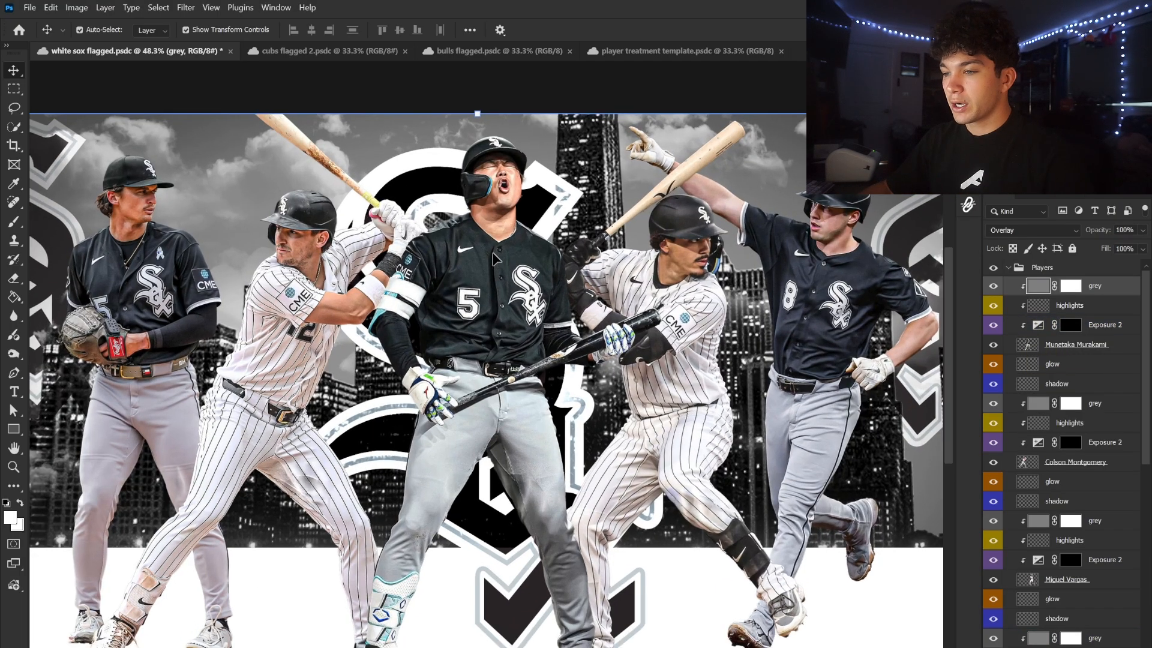
right_click(18, 362)
click(71, 359)
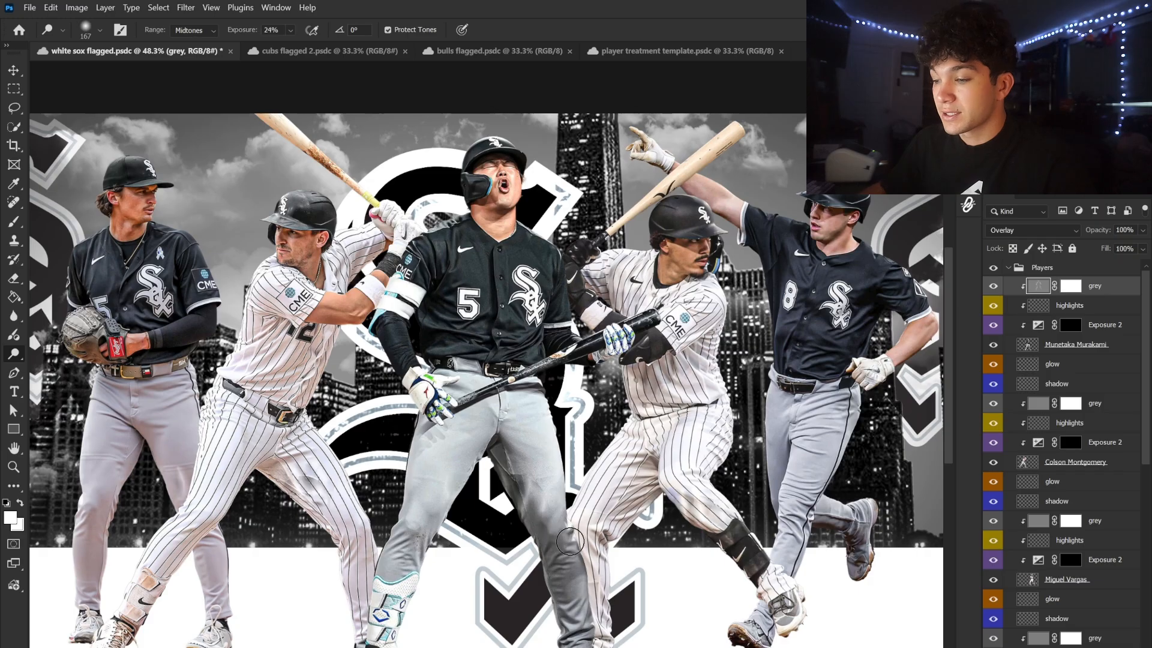
Burn the darker areas of the central player on the grey layer with a 367 px brush, Midtones at 27% exposure
scroll(384, 443, up, 3)
right_click(11, 355)
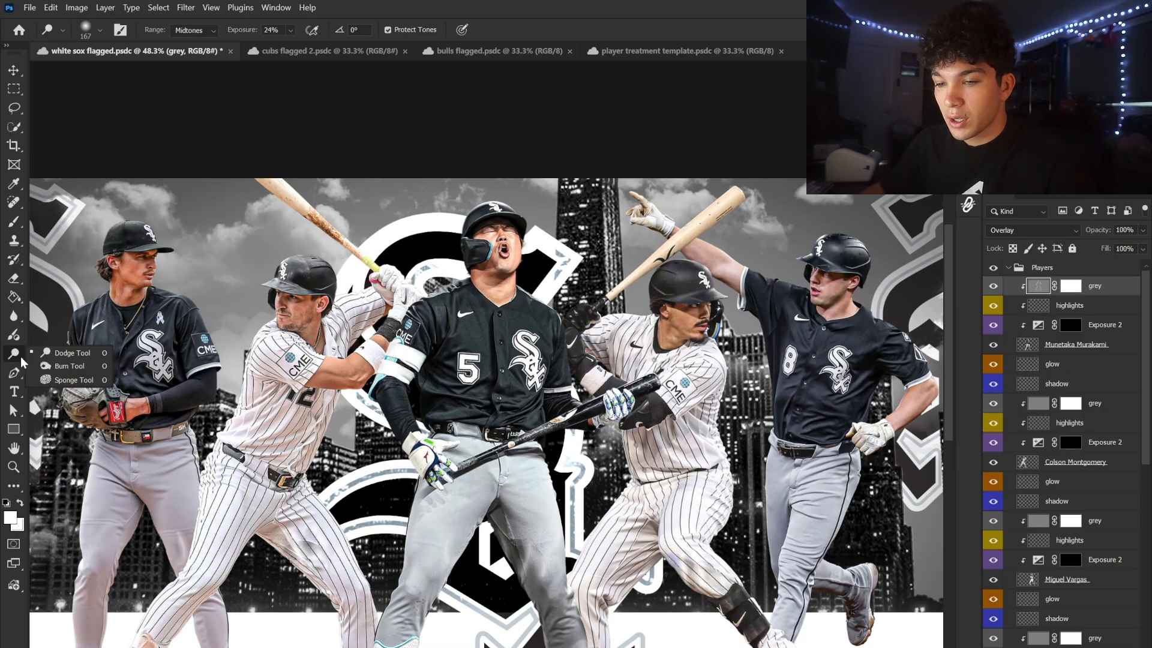
click(57, 366)
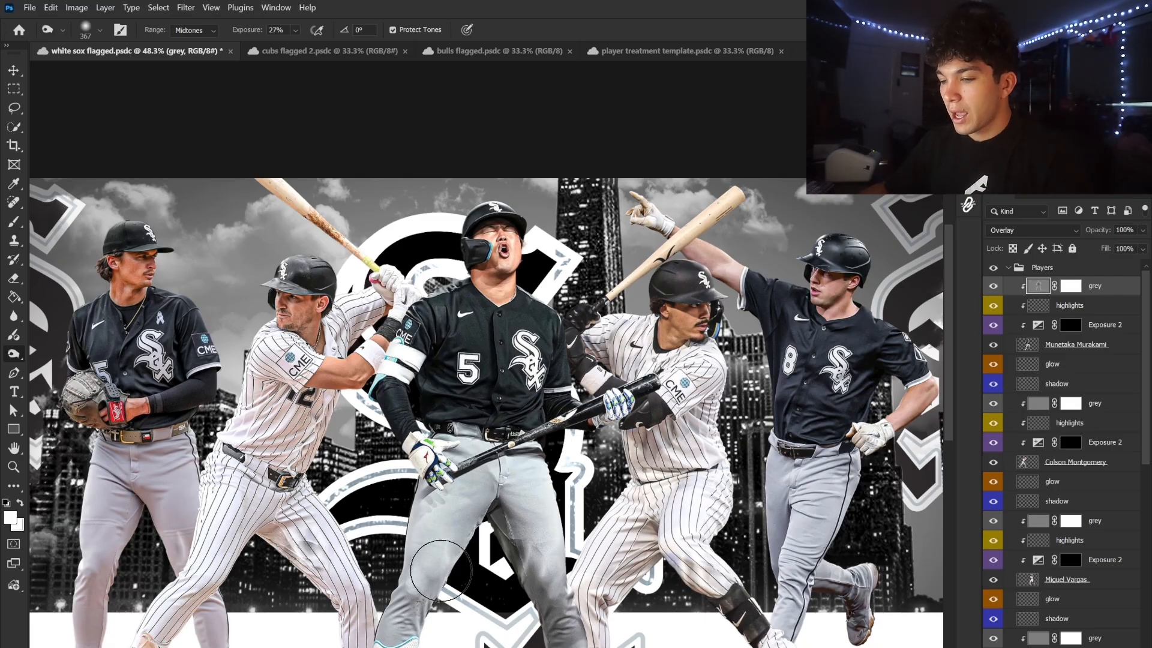
scroll(450, 558, down, 3)
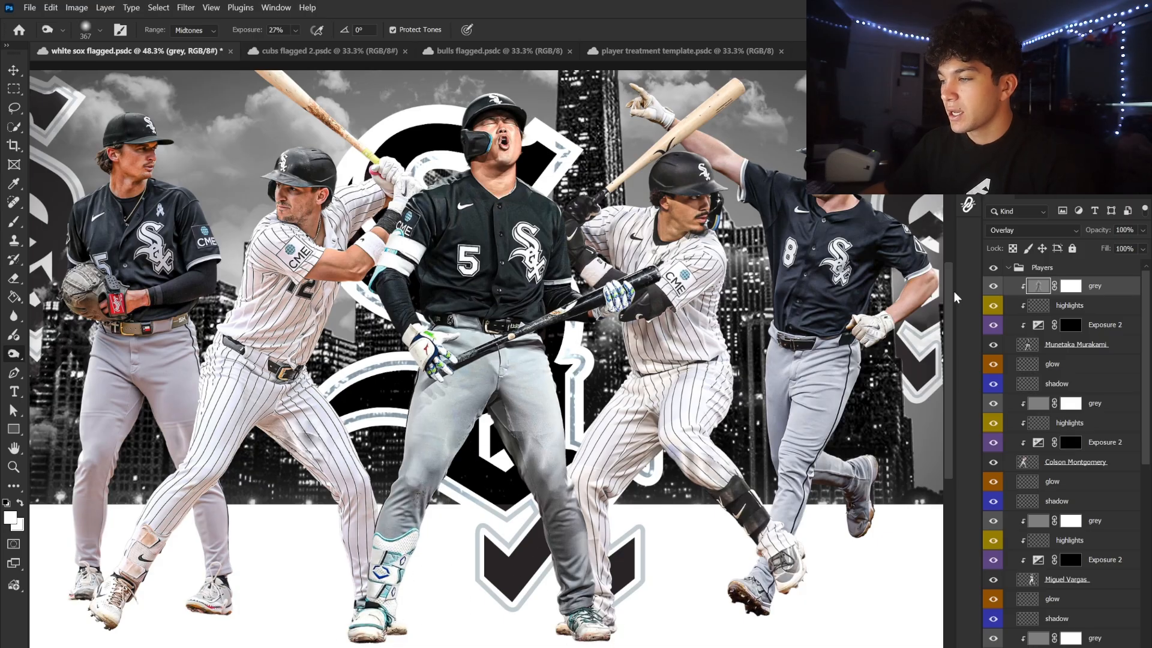
Toggle the visibility of the central player's grey layer to compare the figure with and without dodging and burning
click(993, 286)
click(993, 286)
click(993, 286)
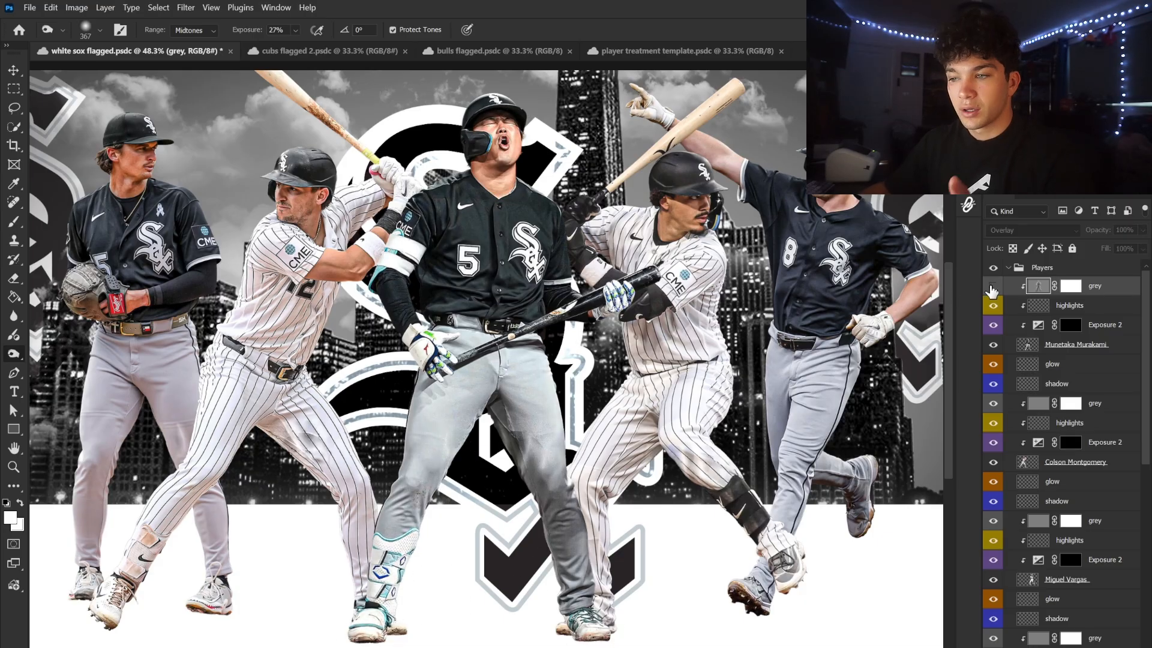
click(992, 286)
scroll(675, 474, up, 1)
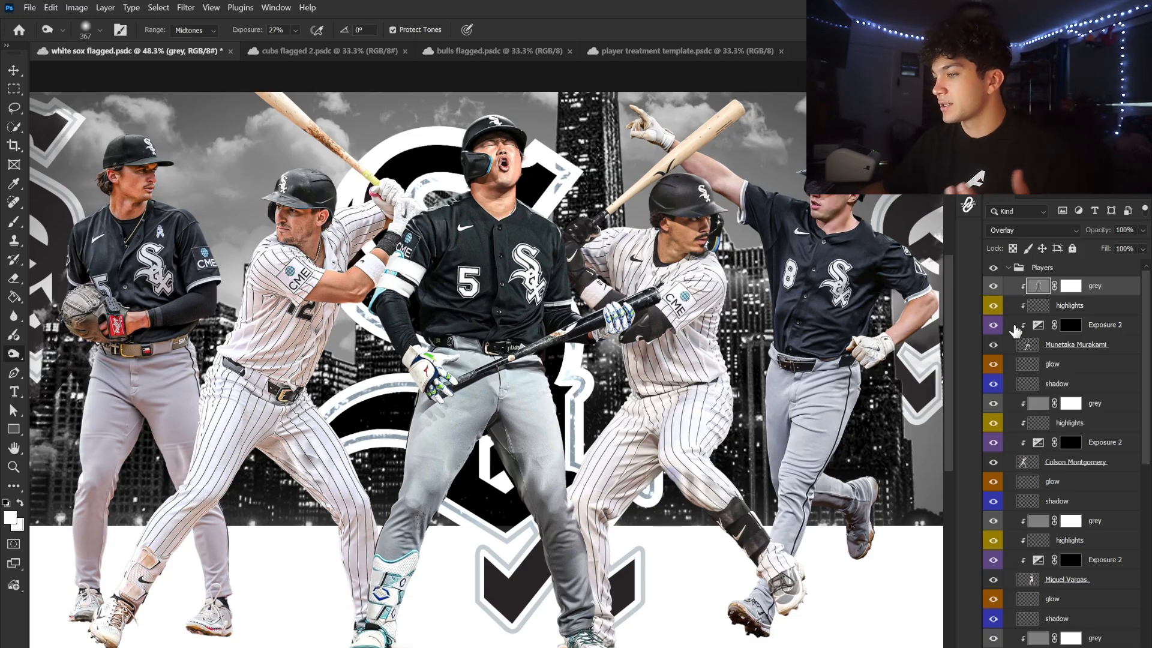
Set up a soft round brush at 68 px and 0% hardness on the central player's highlights layer
click(1113, 309)
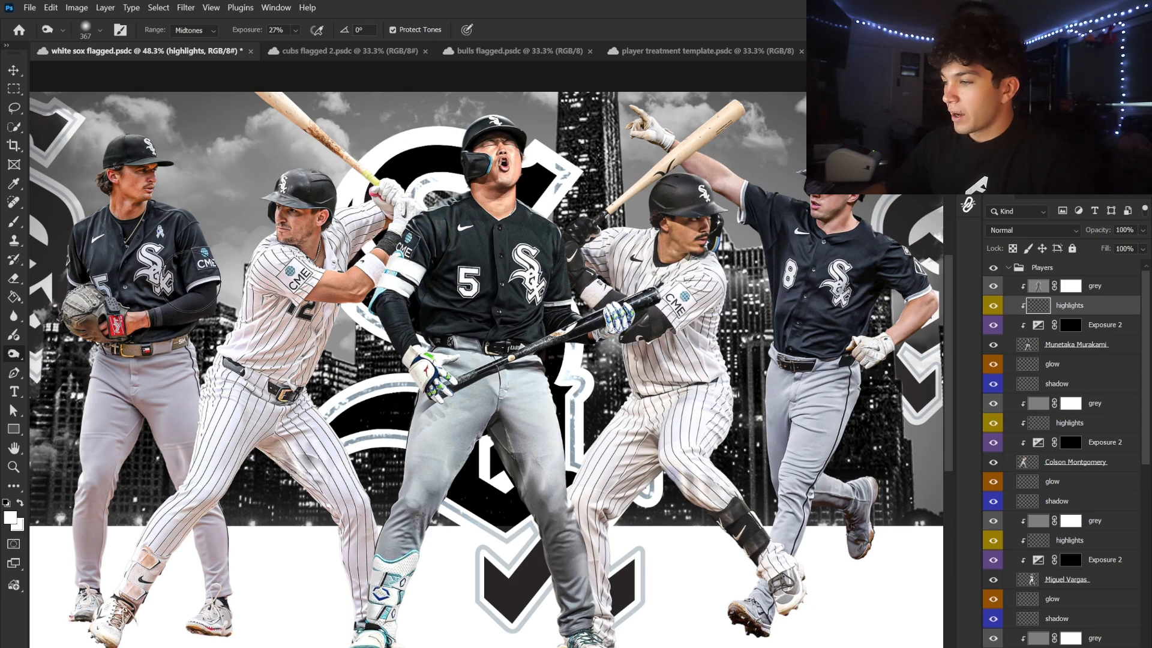
click(13, 221)
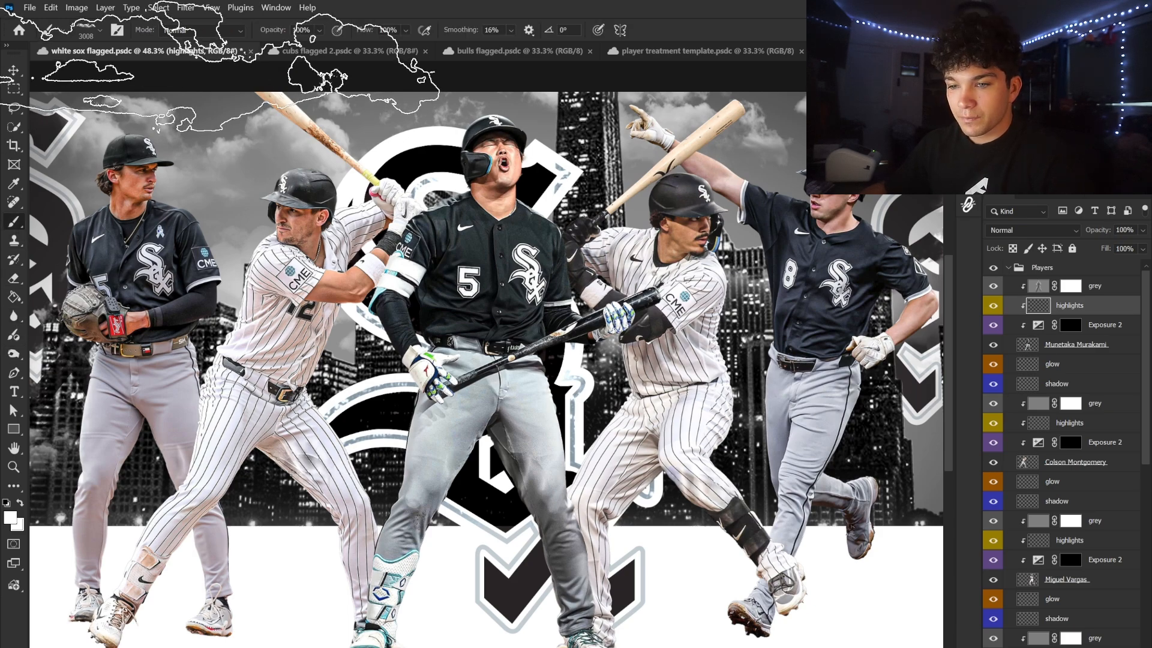
click(99, 30)
click(51, 160)
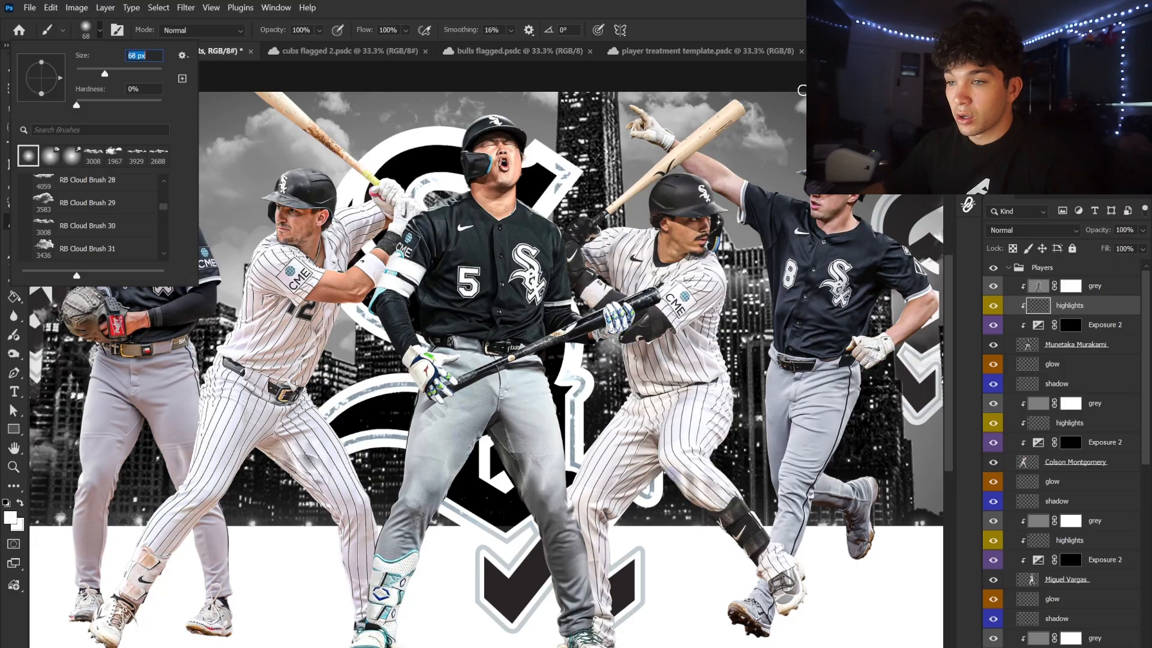
key(Return)
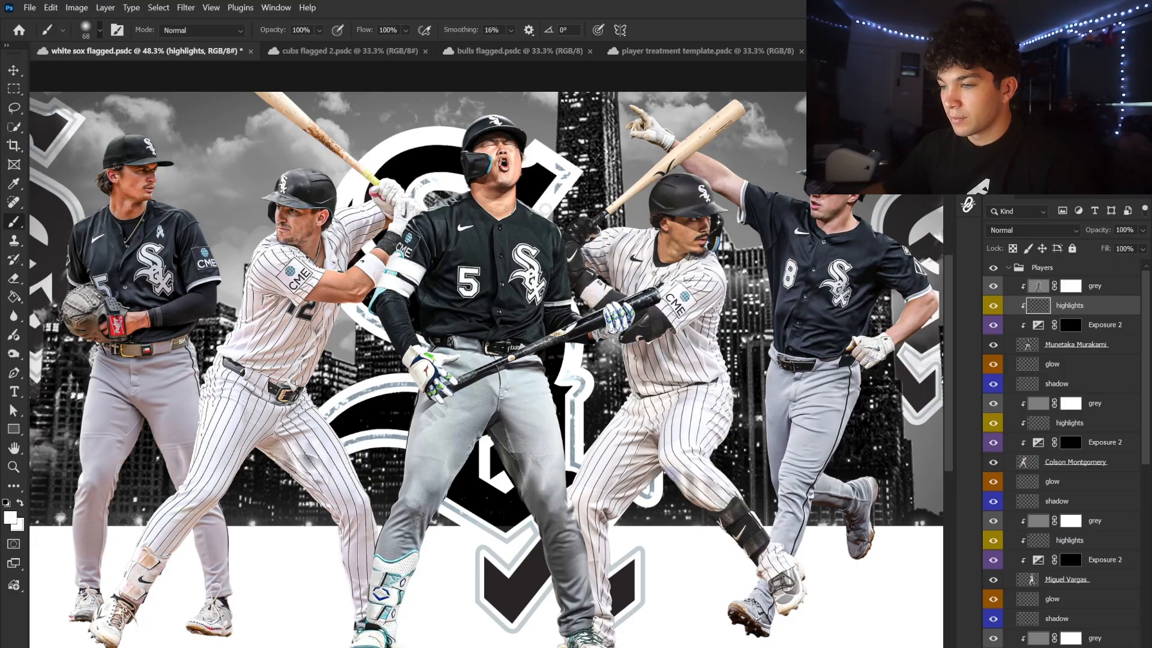
Paint white rim highlights along the central player's shoulder, sleeve and neck edges with the soft brush reduced to 23 px
scroll(555, 231, up, 2)
scroll(555, 280, up, 6)
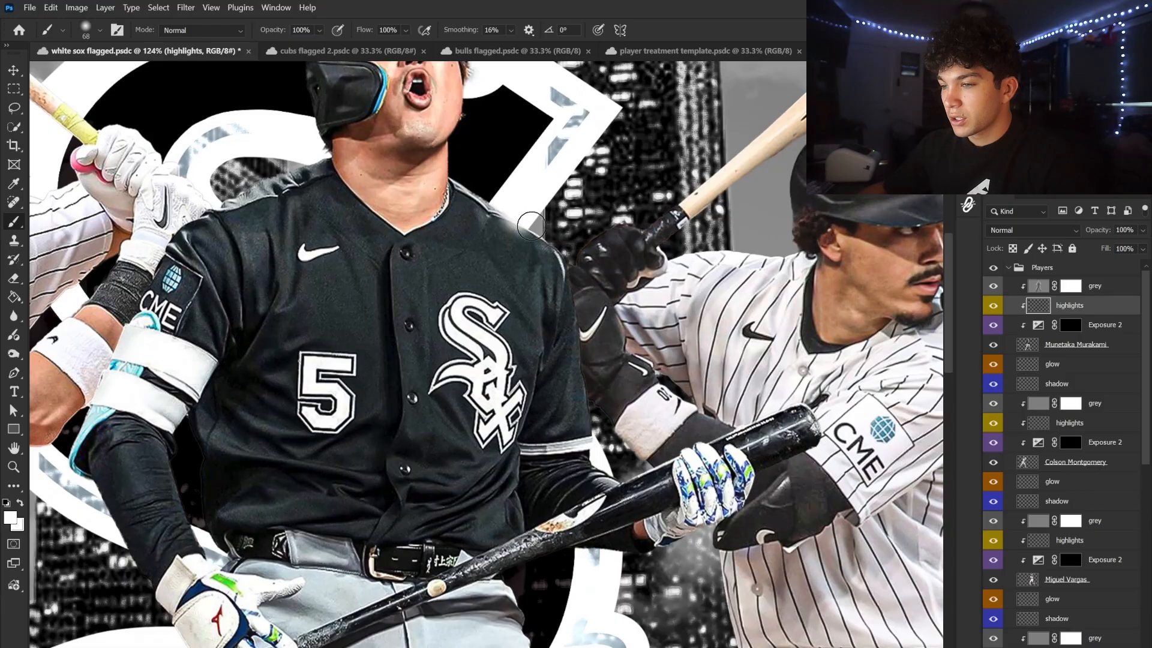
click(100, 30)
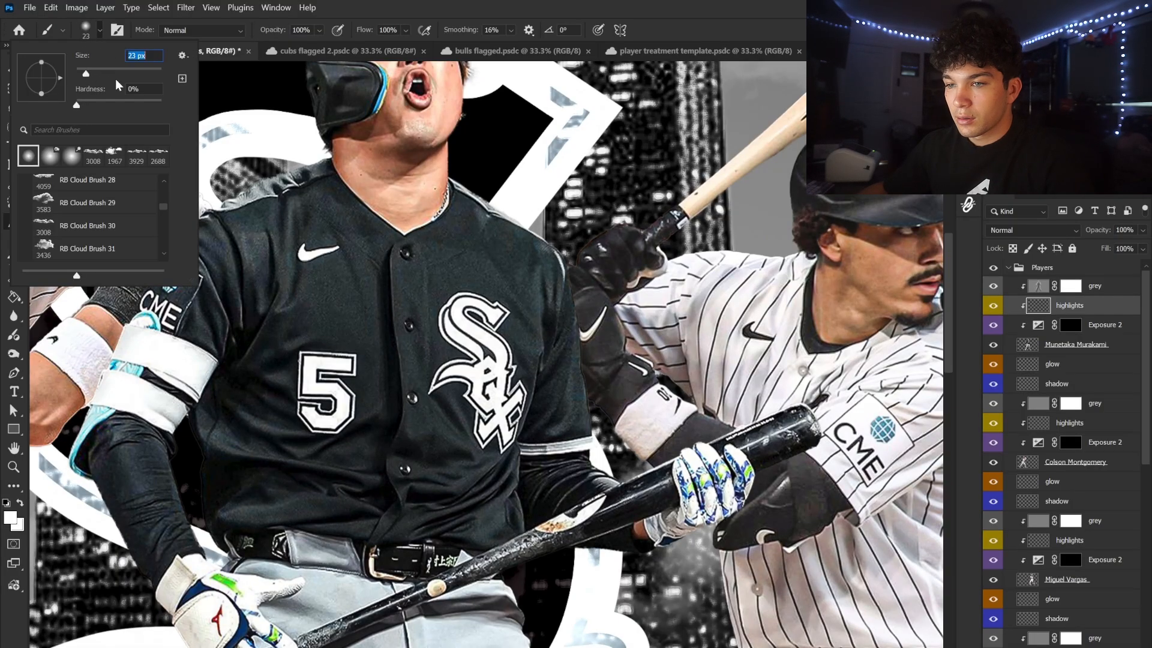
key(Return)
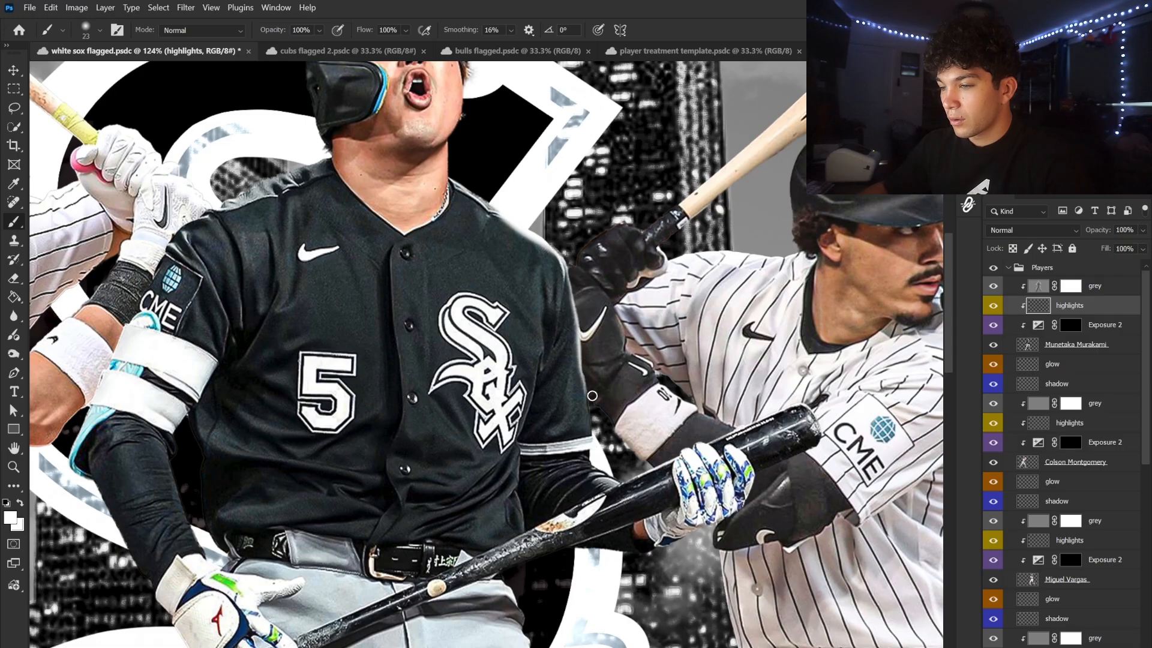
scroll(563, 339, up, 3)
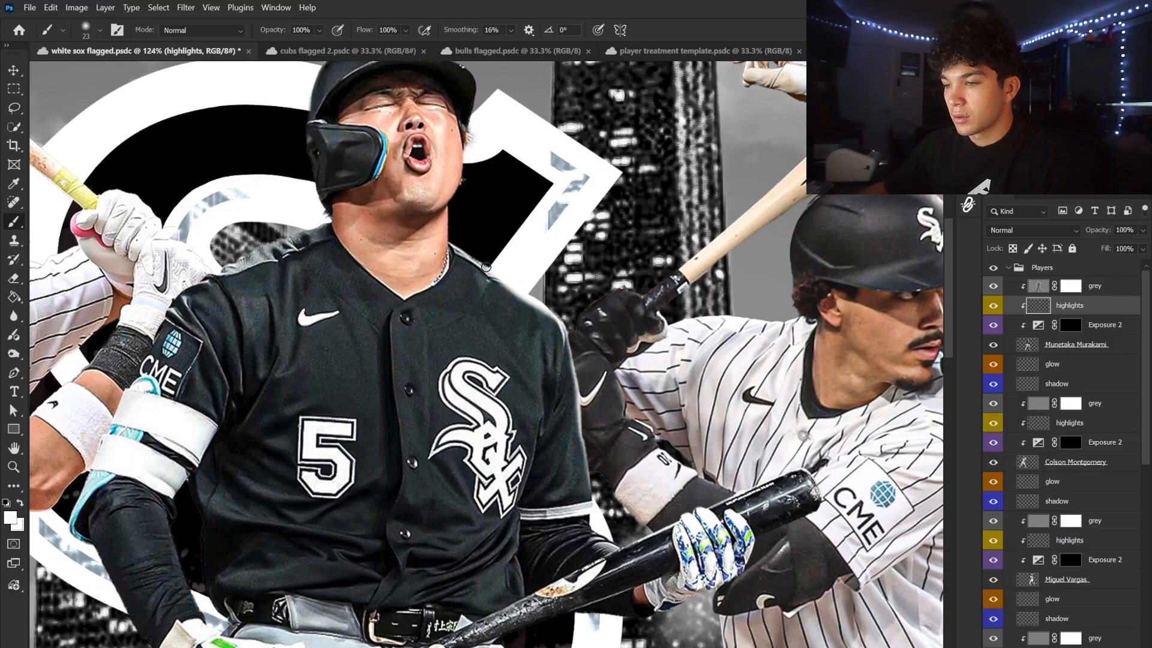
scroll(542, 248, up, 2)
scroll(584, 250, up, 3)
scroll(584, 250, down, 5)
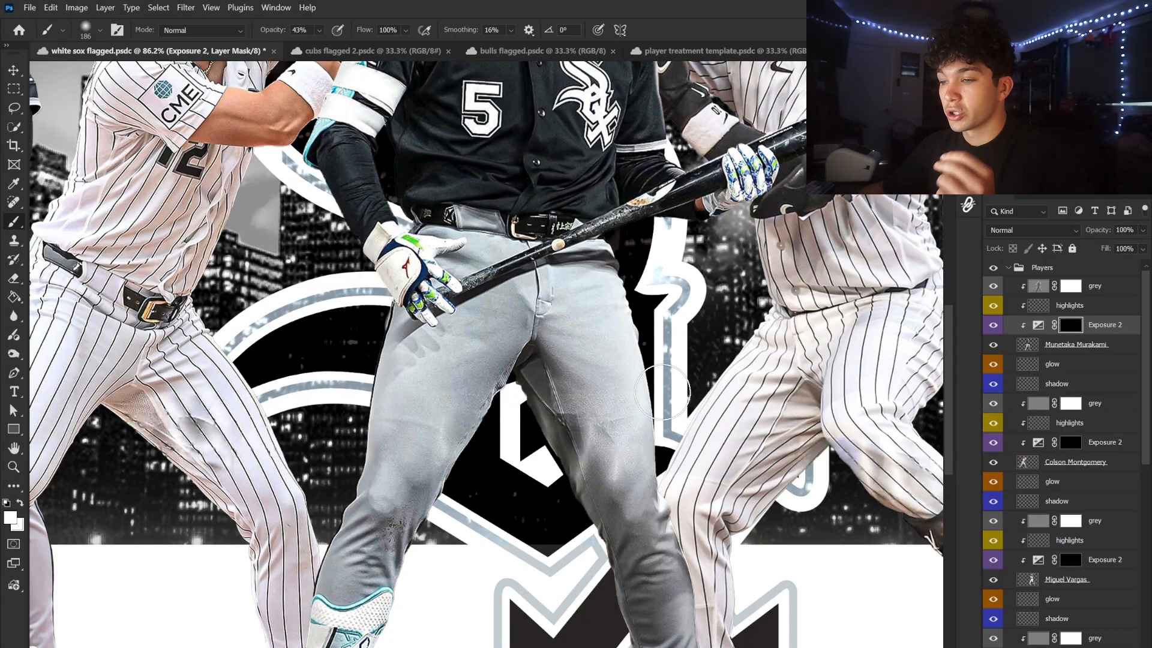
Paint white on the central player's Exposure 2 mask over the inner legs and shoes with a 186 px brush at 43% opacity
scroll(486, 354, down, 2)
drag(548, 327, 612, 527)
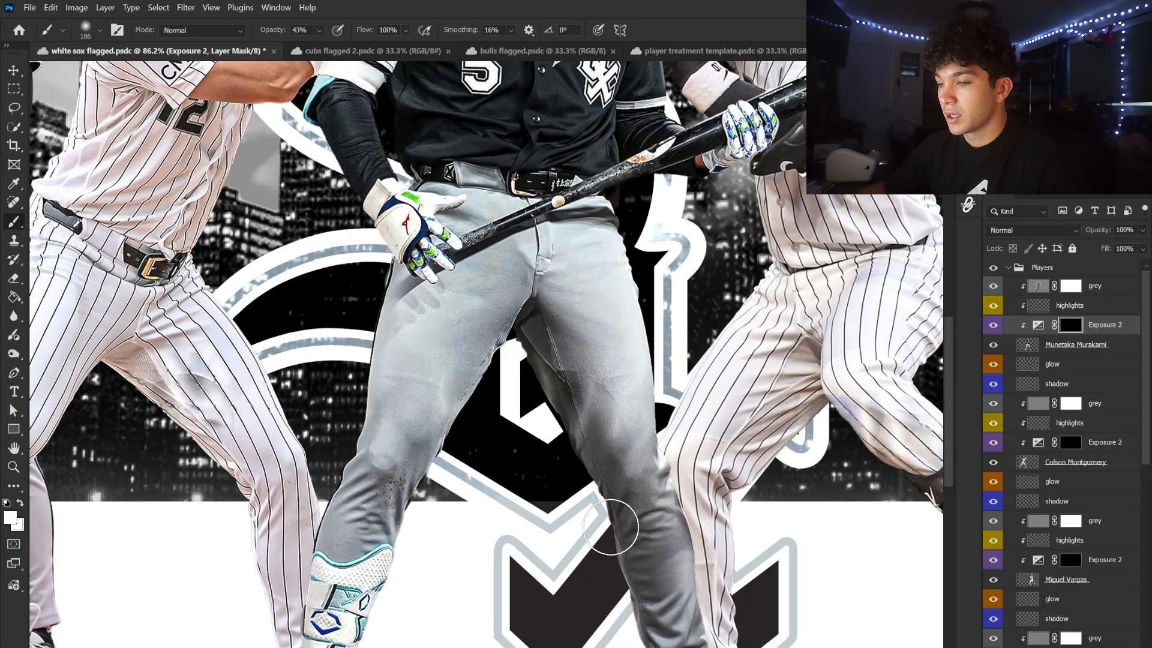
scroll(611, 525, down, 3)
mouse_move(497, 304)
mouse_down()
mouse_move(501, 275)
mouse_move(414, 450)
mouse_move(399, 516)
mouse_up()
scroll(411, 499, down, 2)
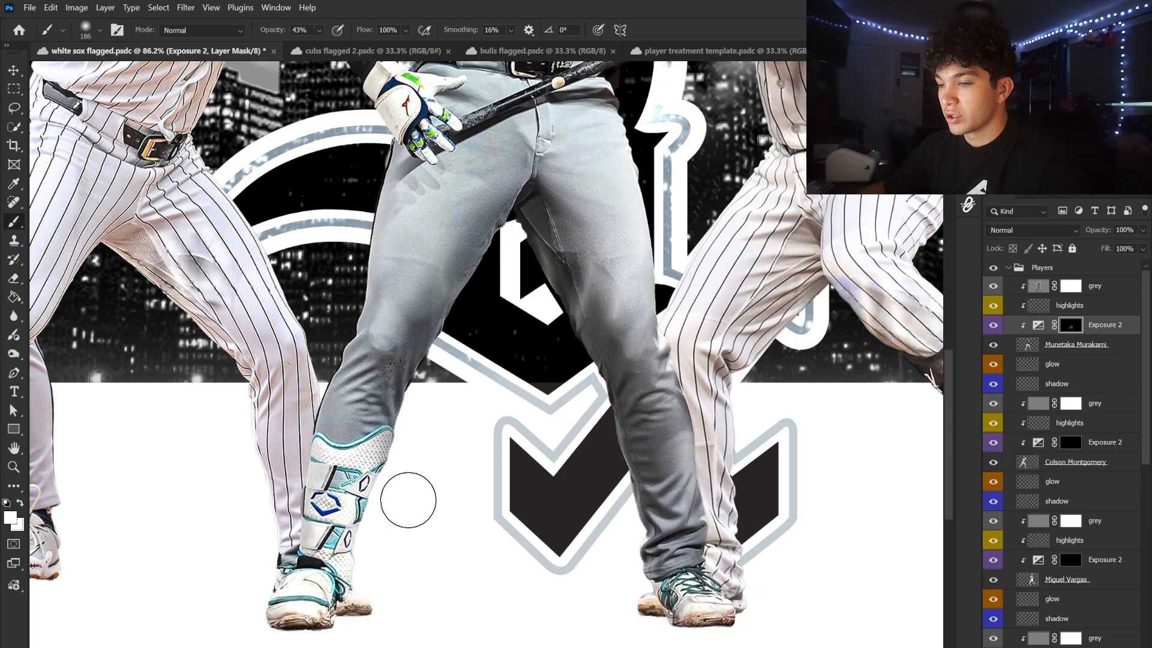
mouse_move(399, 390)
mouse_down()
mouse_move(386, 489)
mouse_move(342, 612)
mouse_move(355, 596)
mouse_up()
drag(646, 609, 656, 593)
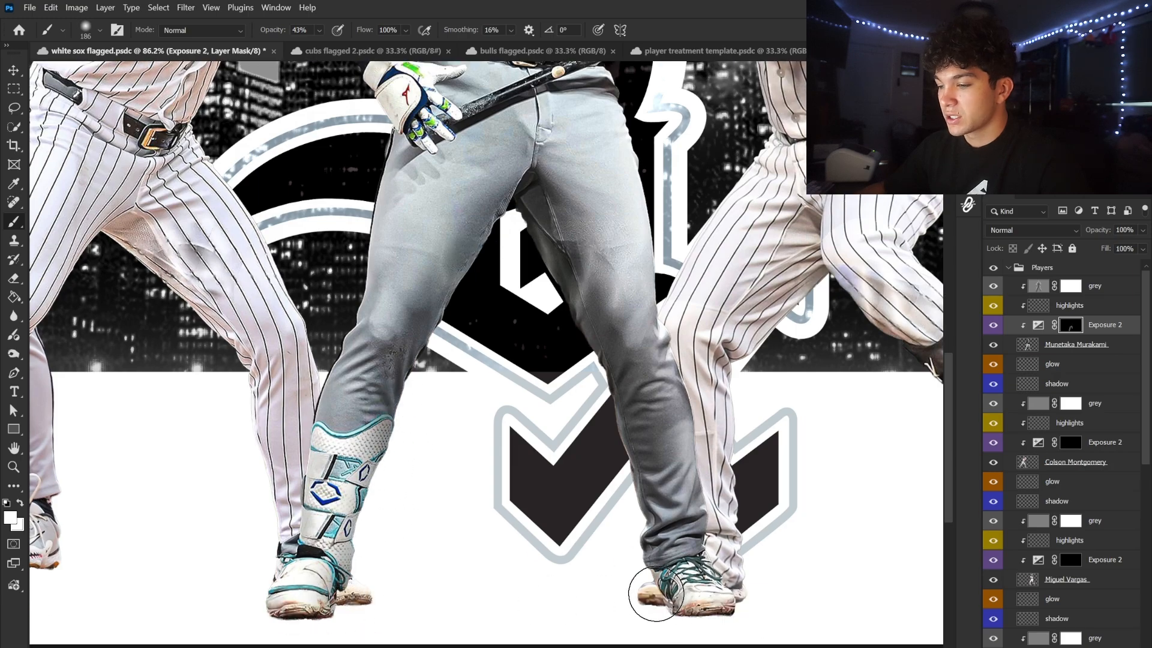
scroll(586, 410, down, 6)
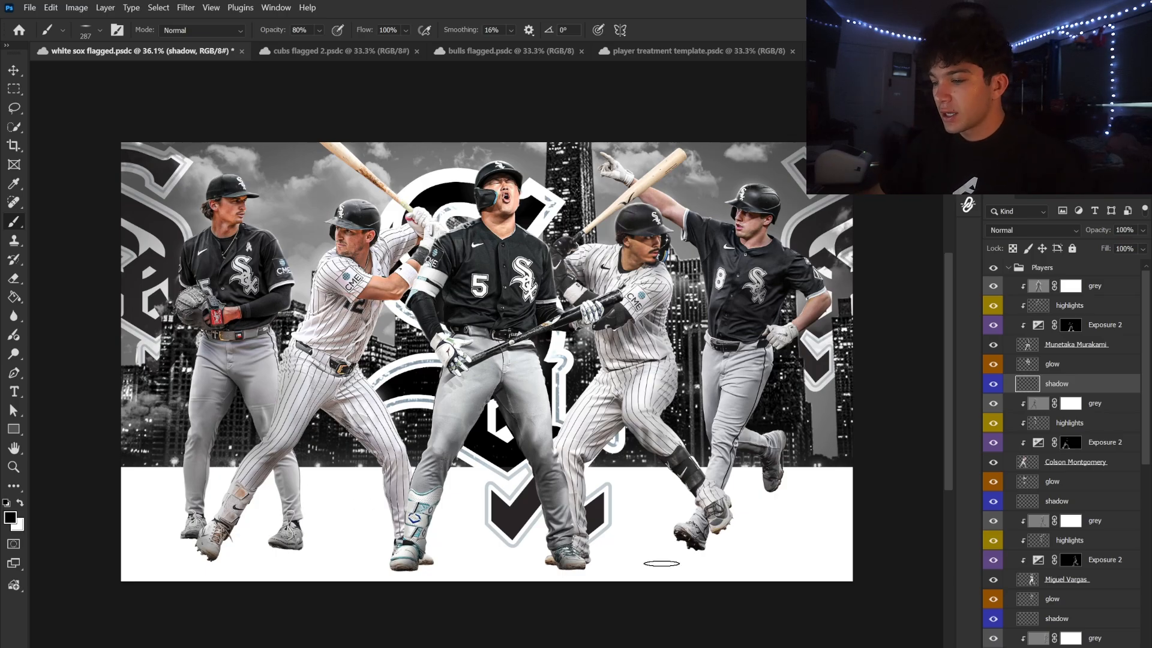
Paint black contact shadows under the central player's shoes and a broad soft ground shadow with the flattened brush at 1071 px and 17% opacity
scroll(600, 605, up, 4)
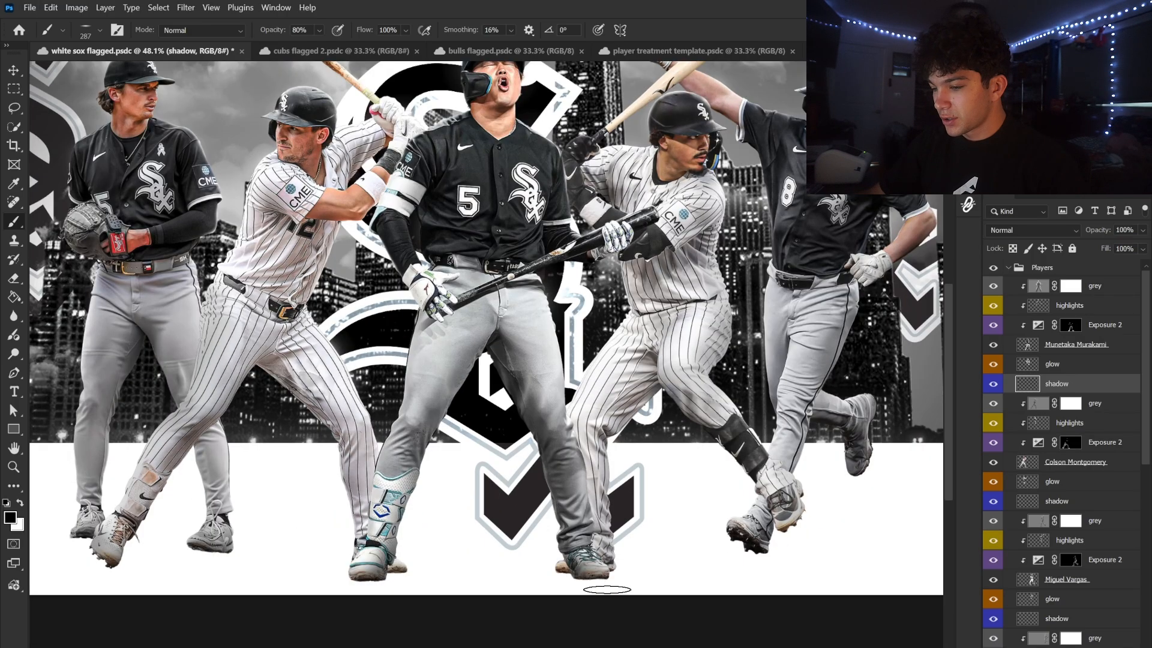
scroll(606, 590, up, 1)
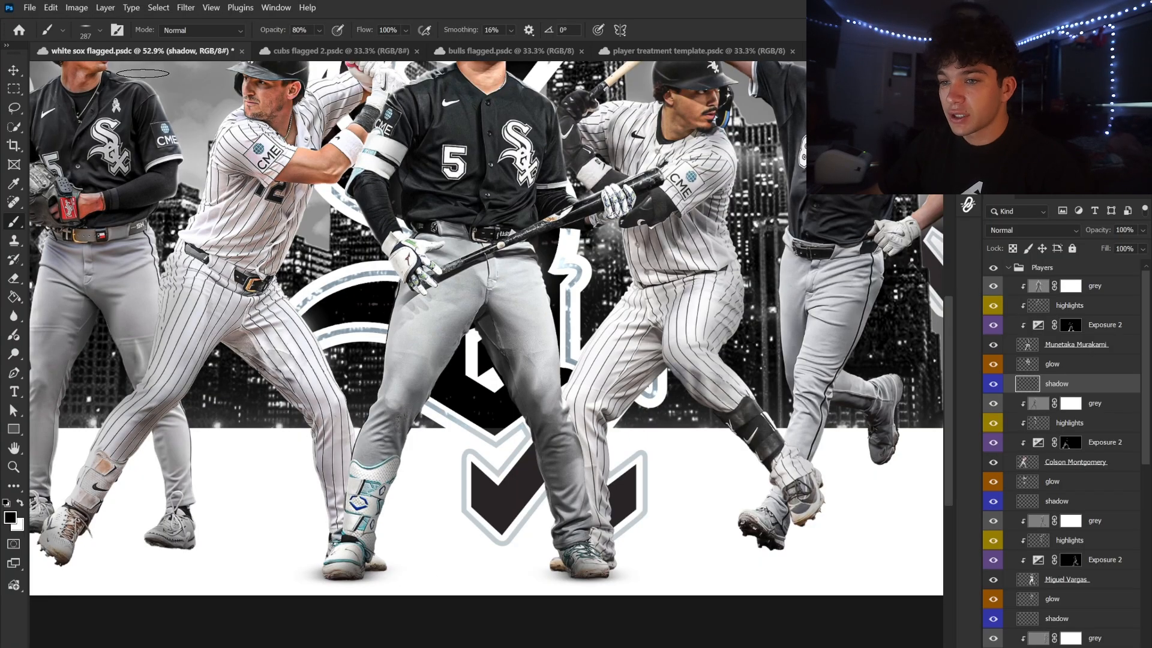
click(97, 31)
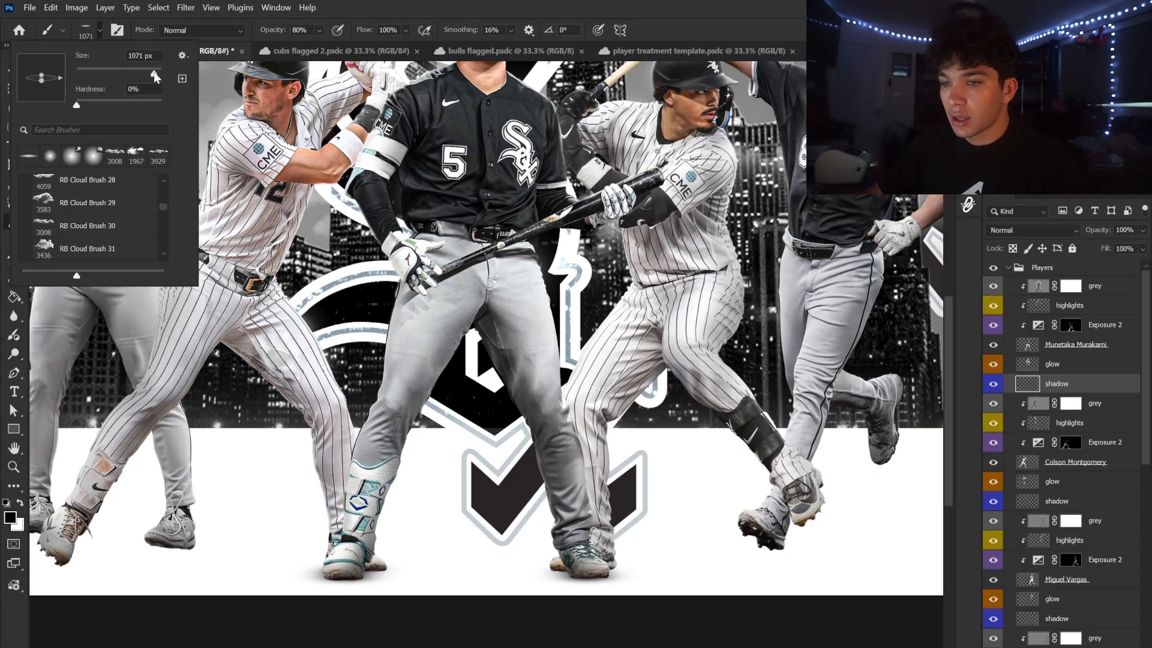
click(319, 29)
click(320, 45)
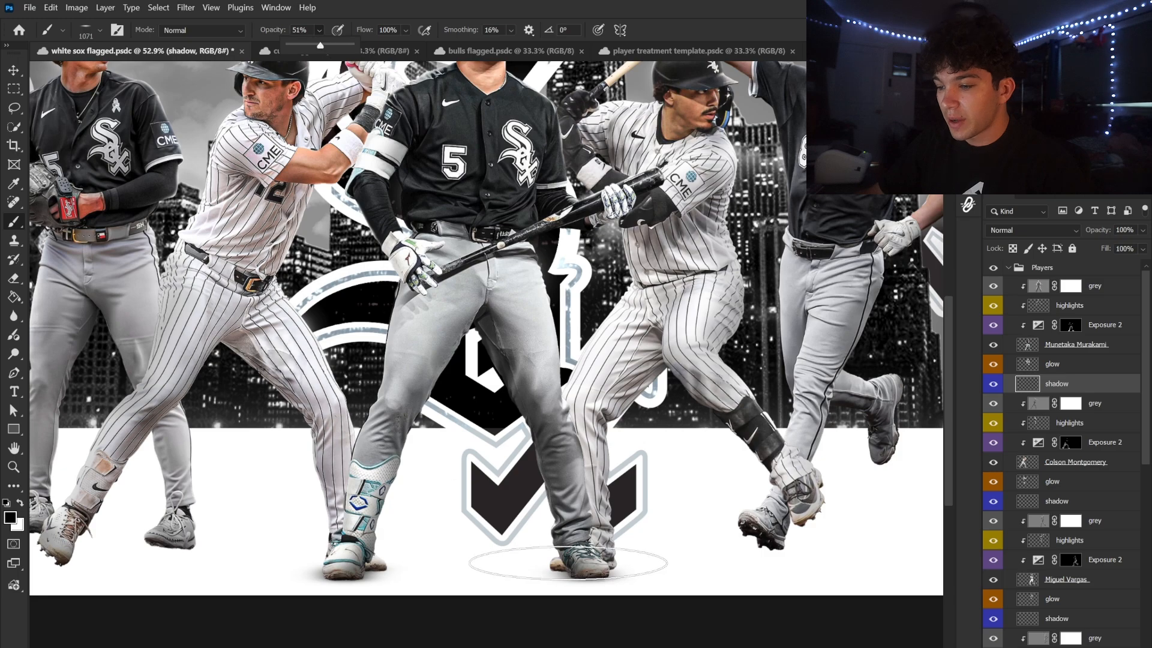
click(530, 570)
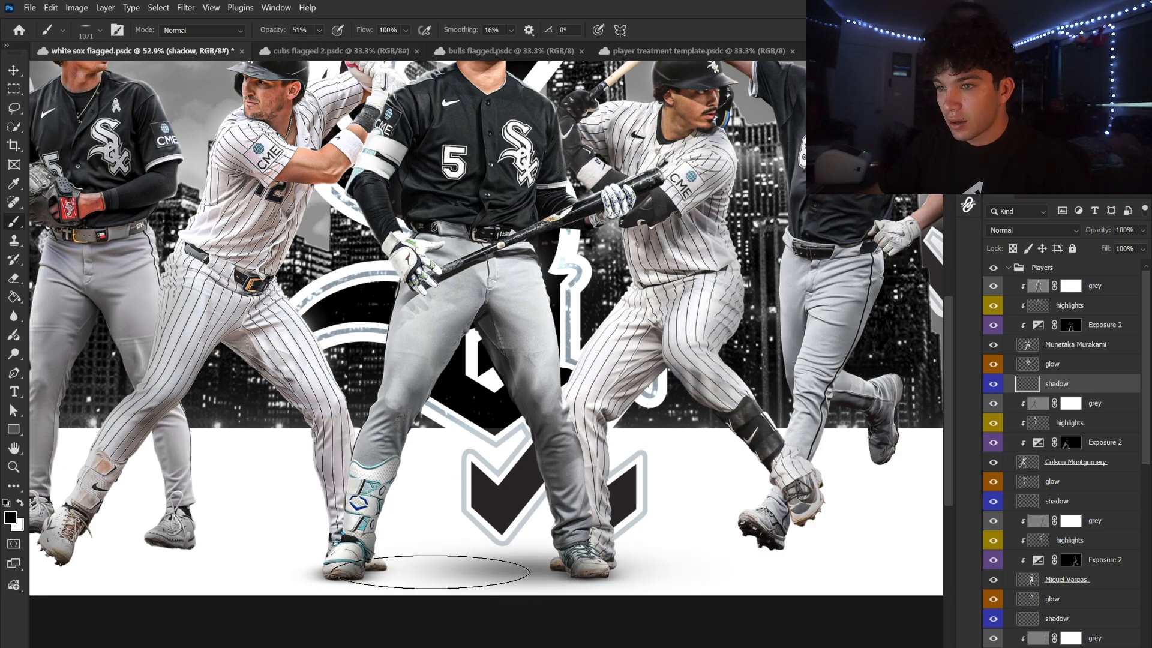
key(ctrl+z)
drag(315, 46, 311, 46)
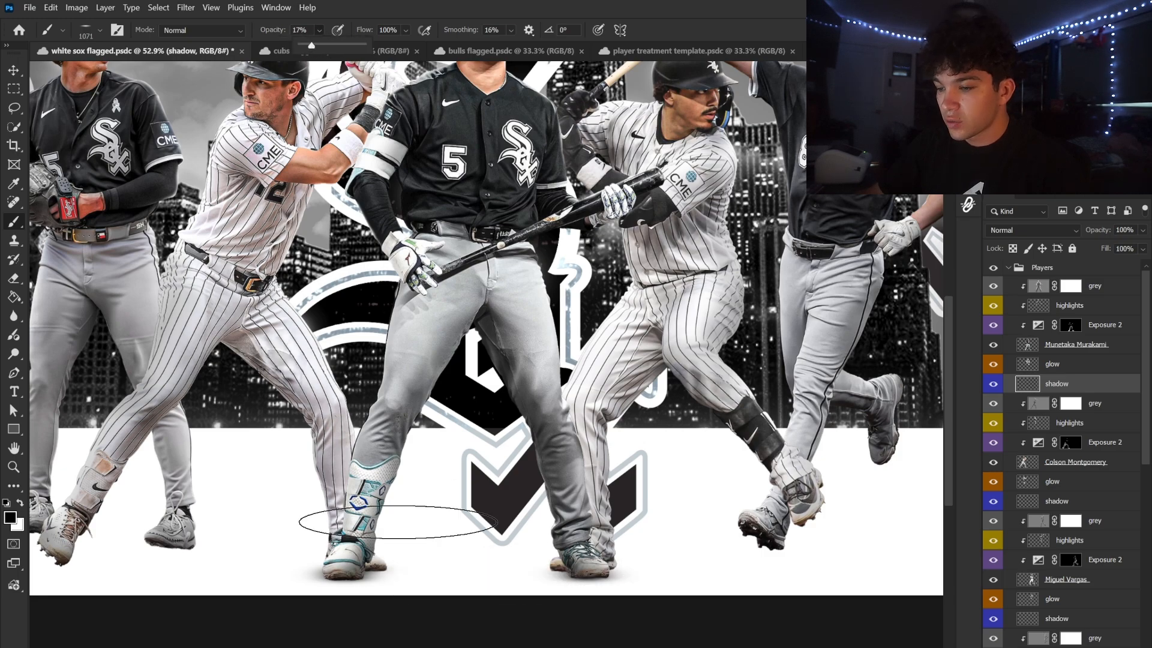
click(397, 570)
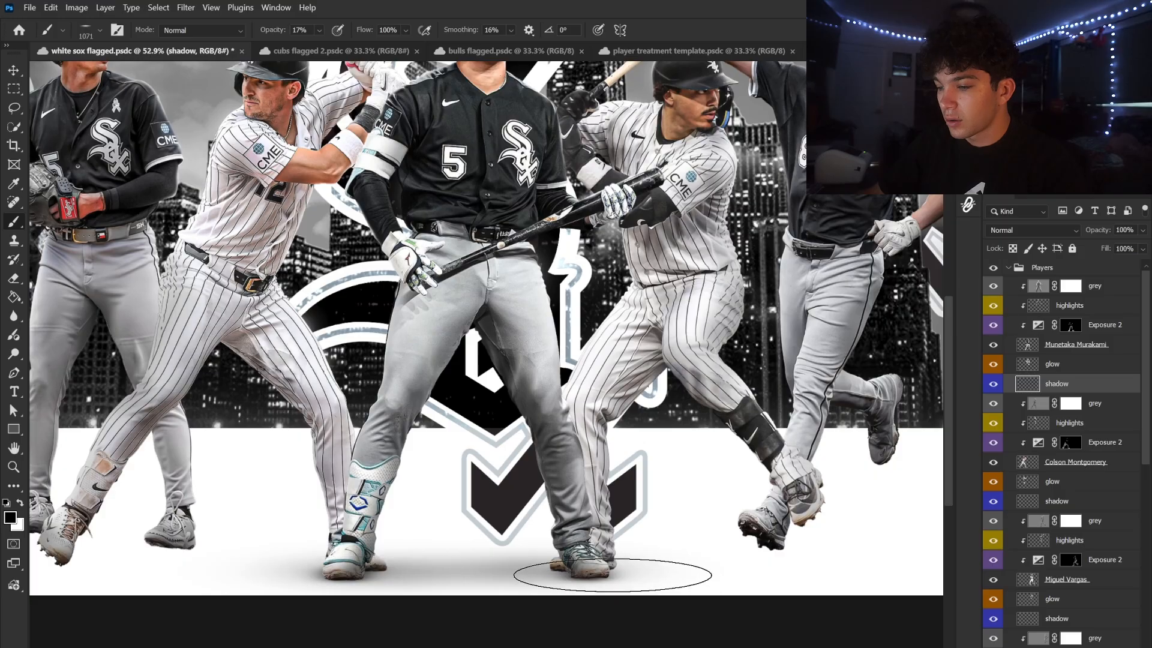
Soften the edges of the central player's ground shadow with the Eraser at 462 px and 17% opacity
key(e)
click(86, 27)
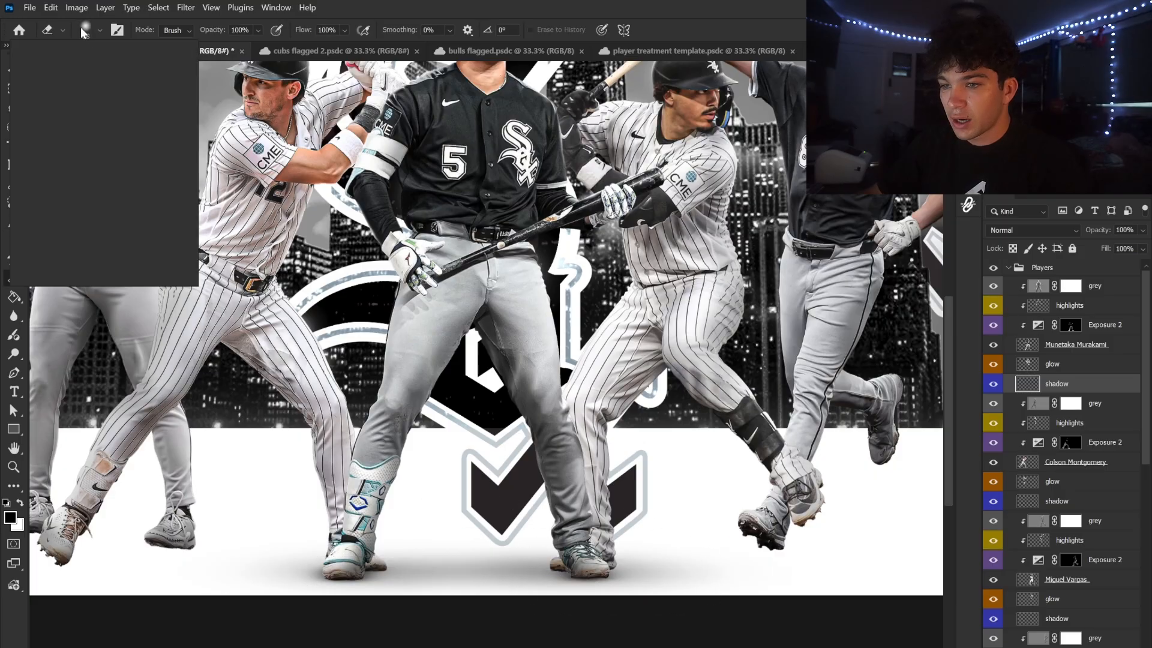
drag(129, 74, 142, 73)
click(258, 30)
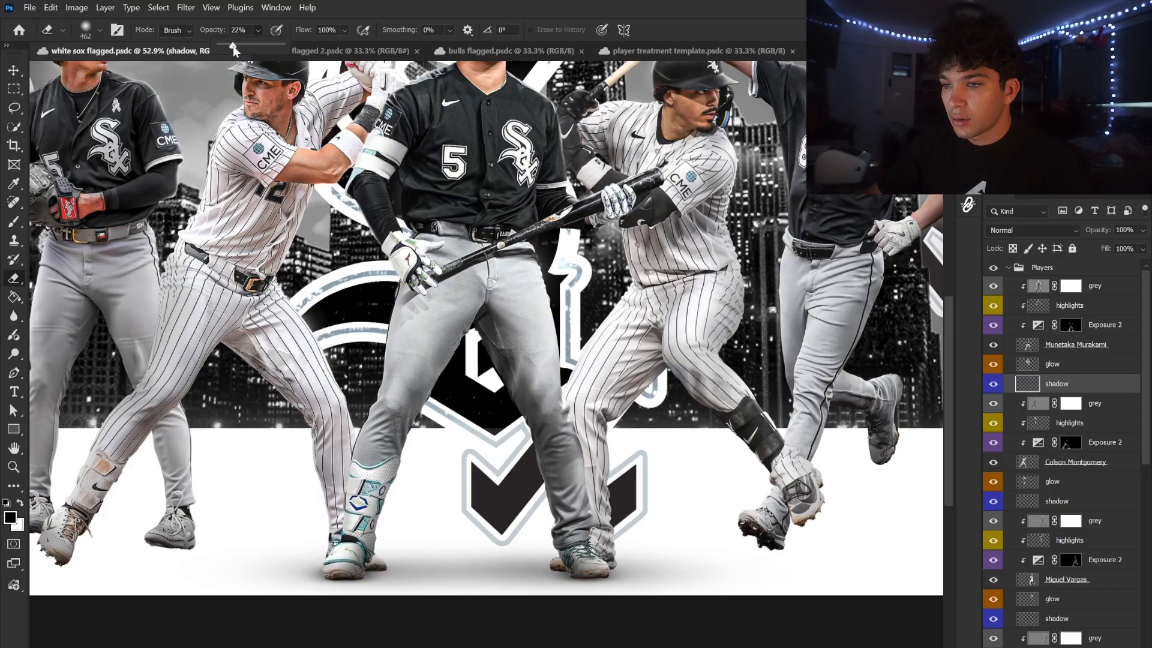
drag(234, 48, 229, 48)
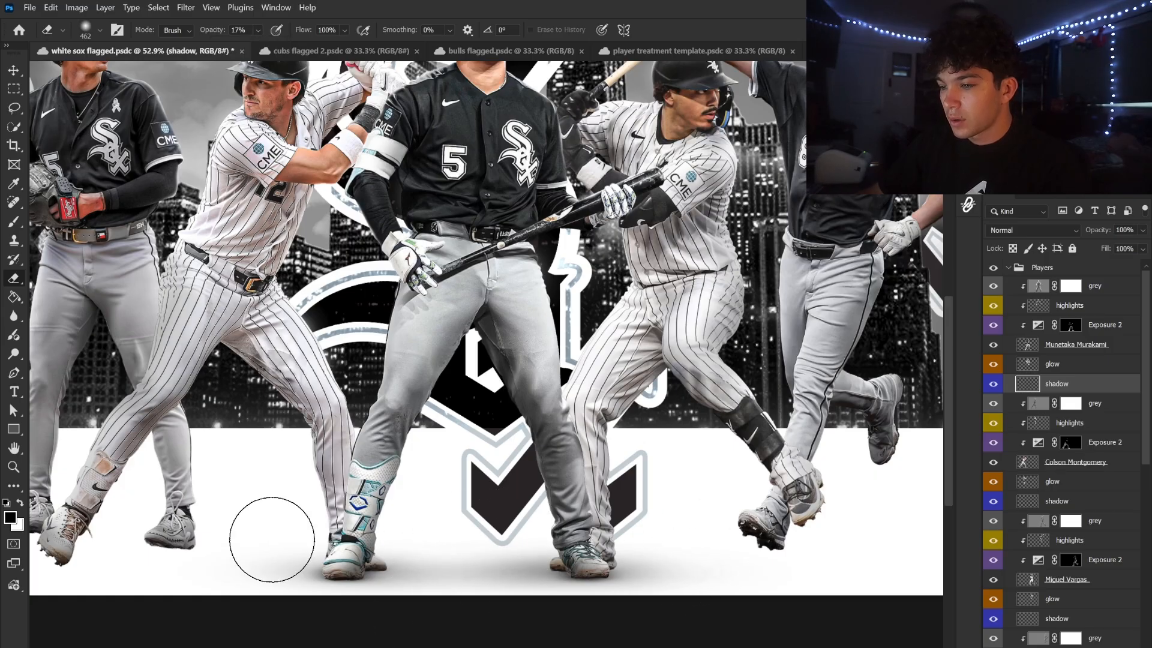
scroll(432, 570, down, 4)
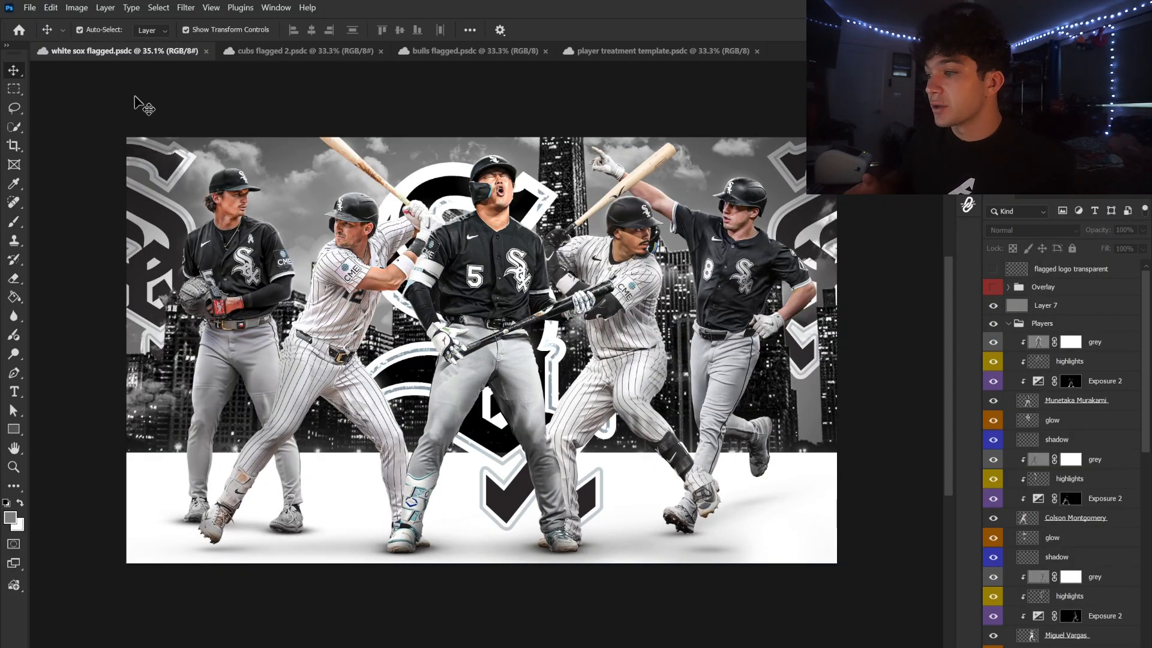
Turn on the visibility of the Overlay group above the players
click(817, 251)
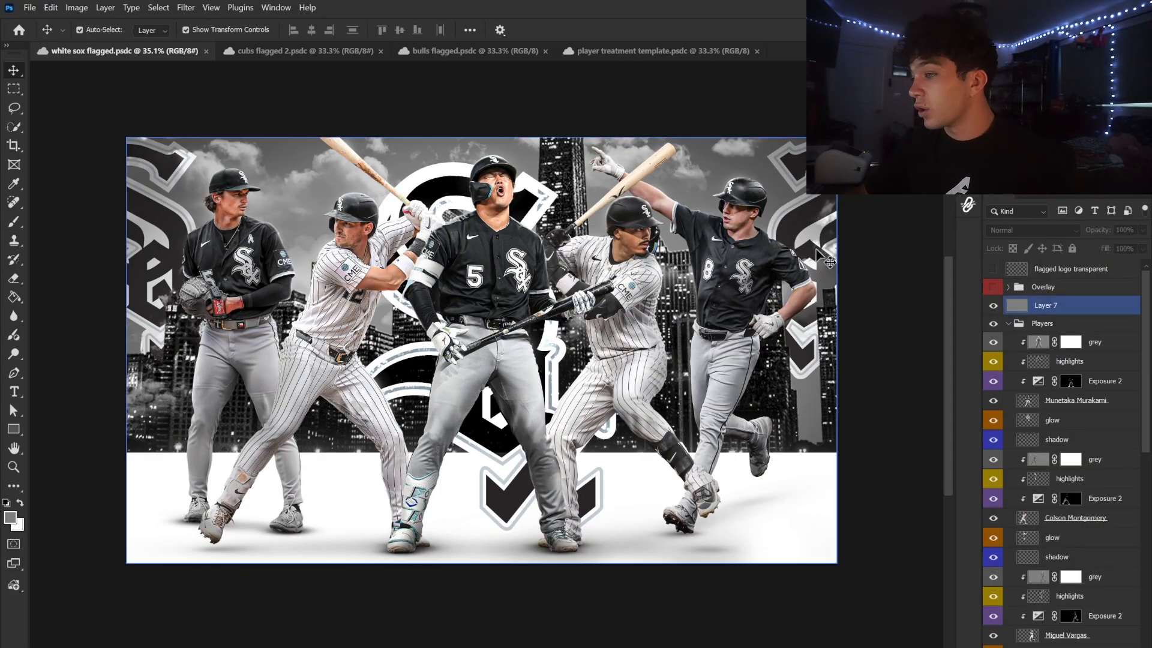
click(993, 287)
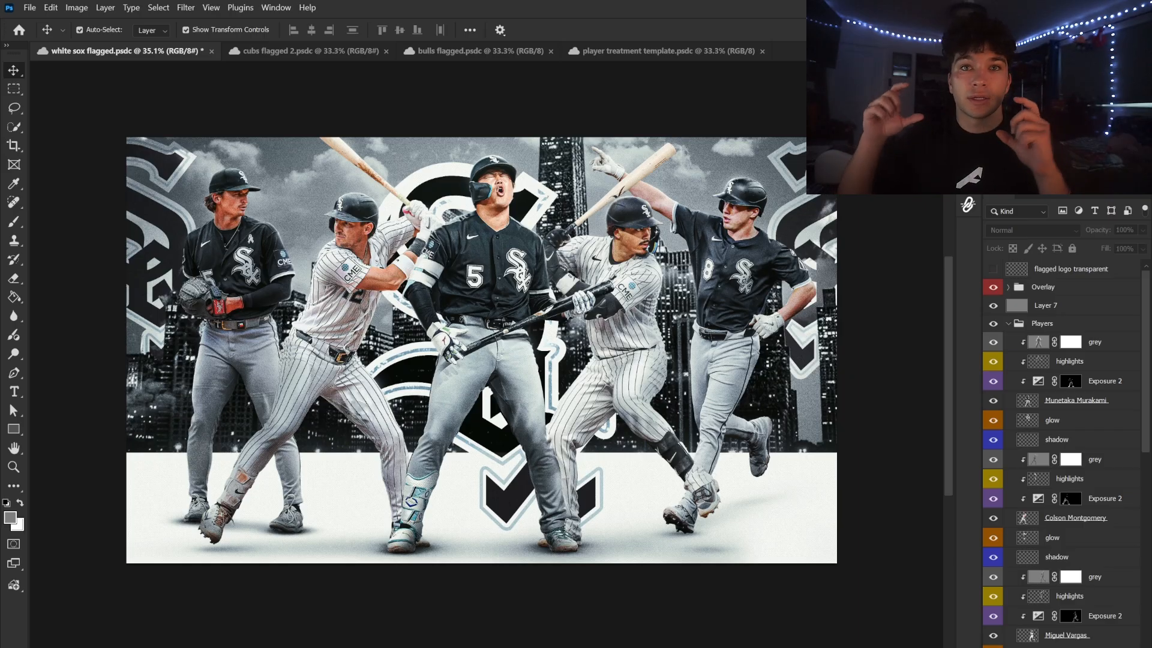
Dodge and burn the whole composition on the gray Layer 7, using the Dodge tool on midtones at 24% exposure
click(1110, 305)
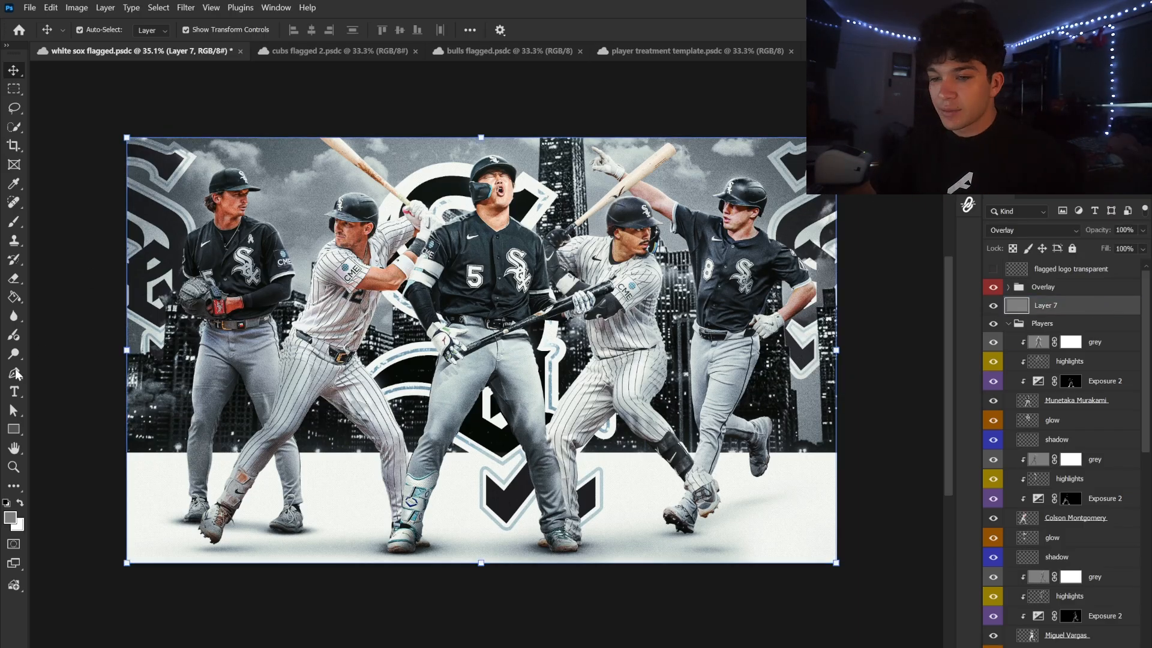
key(o)
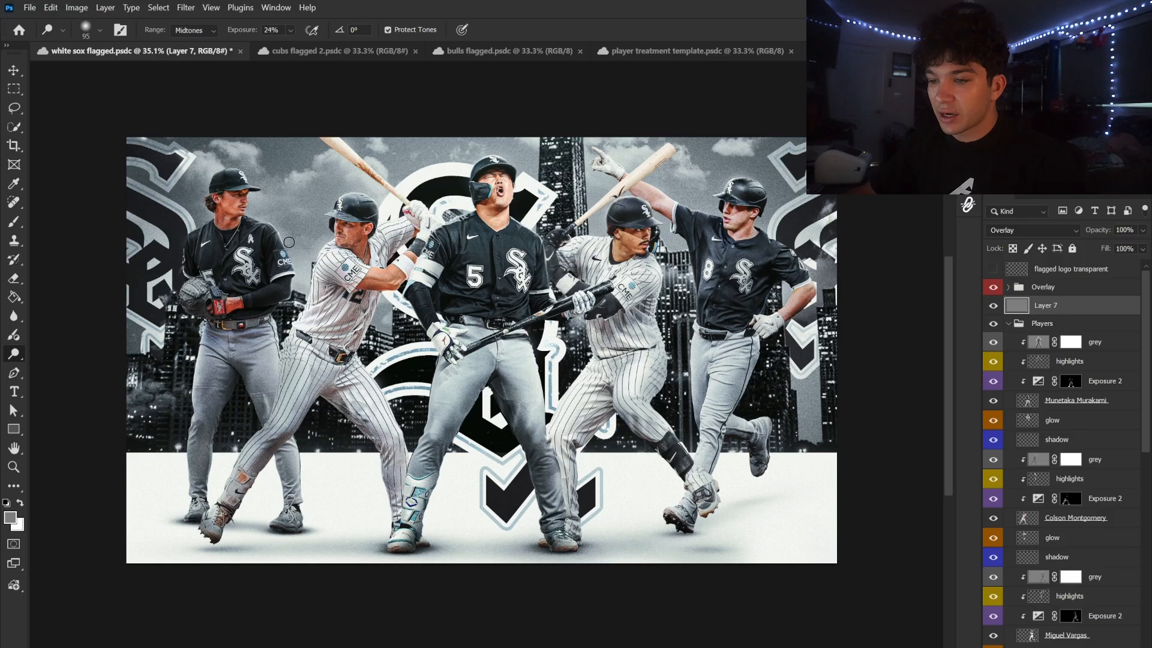
right_click(21, 362)
click(60, 367)
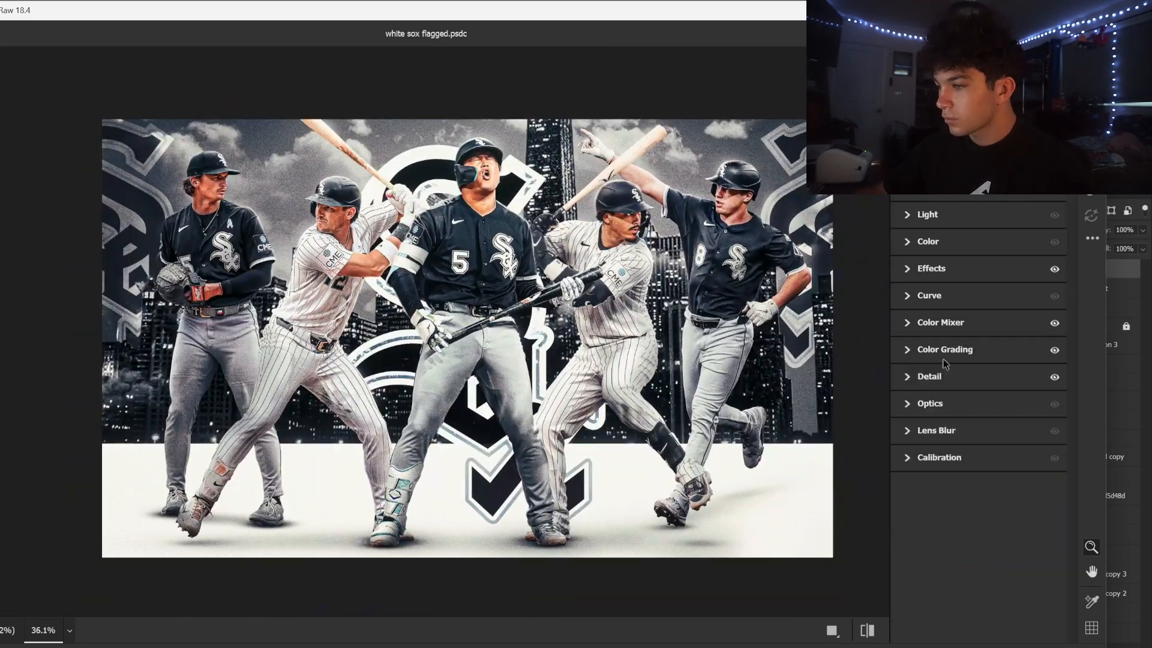
Open the Color Grading settings of the Camera Raw Filter for the whole graphic
click(944, 359)
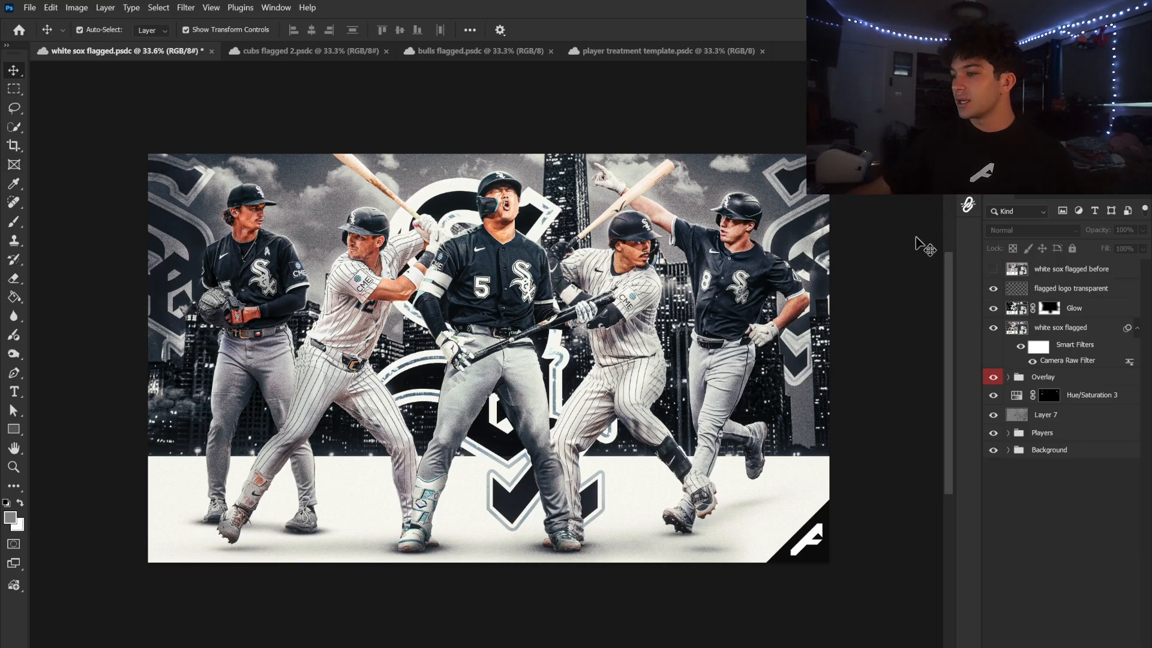
Toggle the visibility of the white sox flagged before layer to compare the finished graphic with the untreated cutouts
click(990, 271)
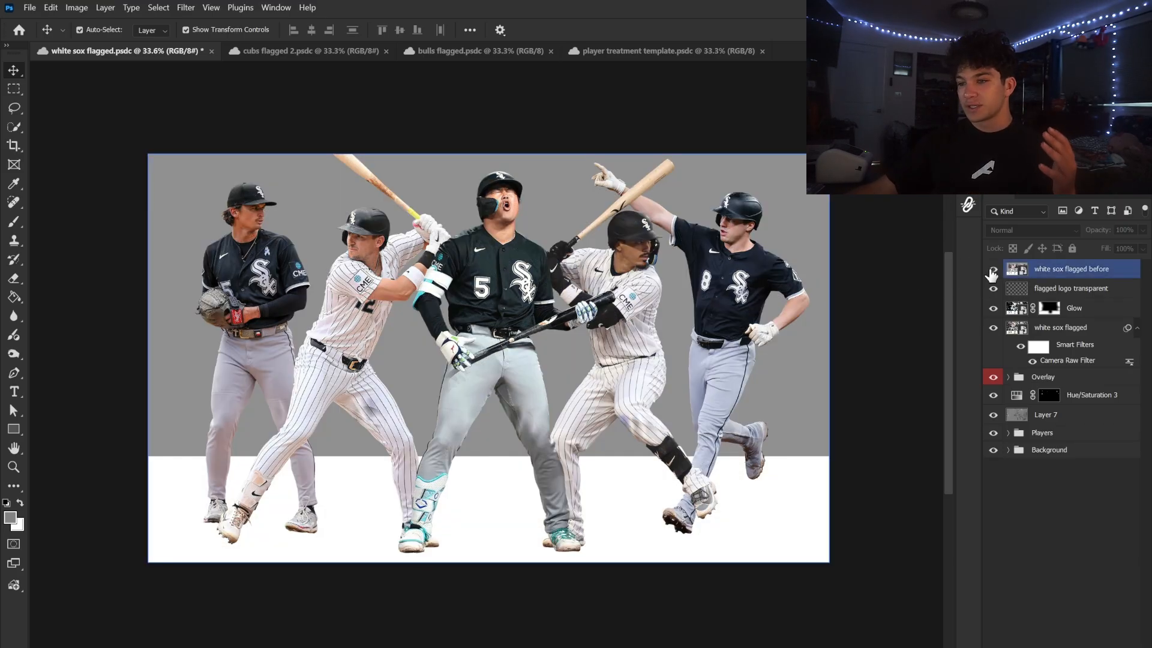
click(993, 269)
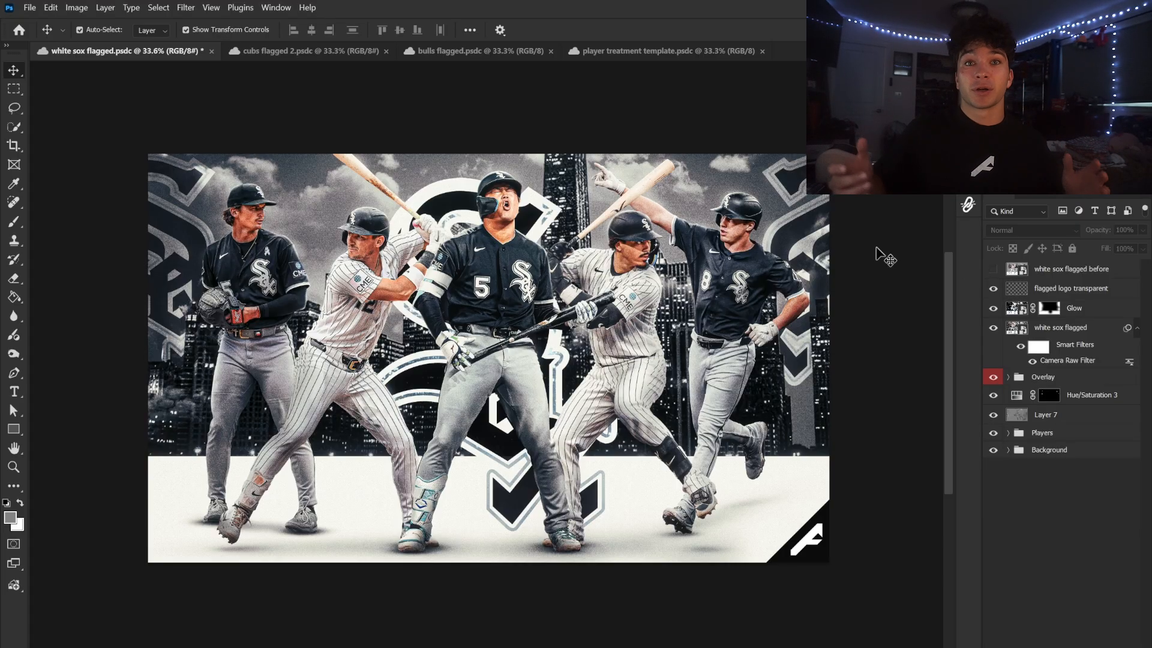